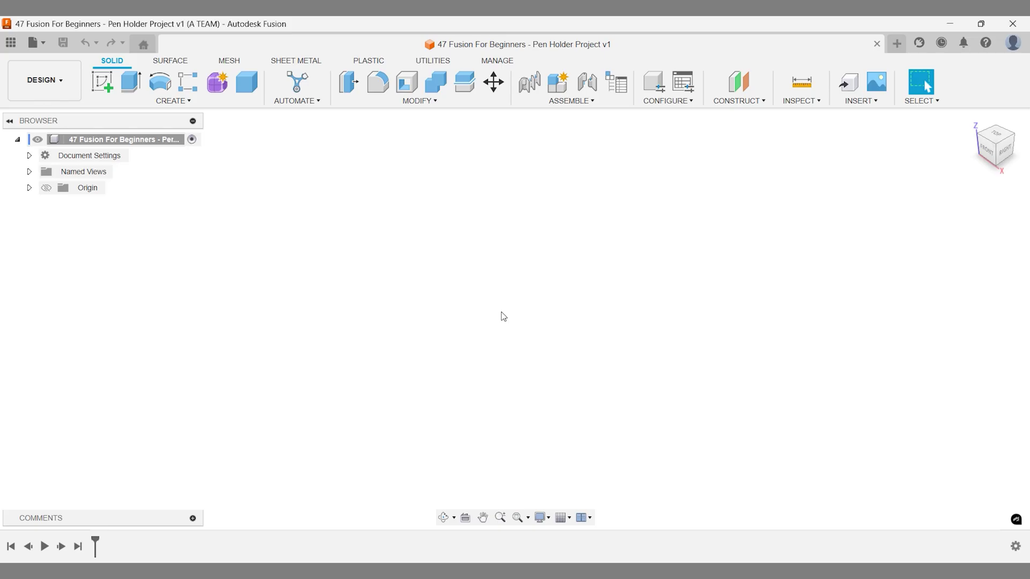
- Create a new component named 'Pen Holder' from the command search
key("s")
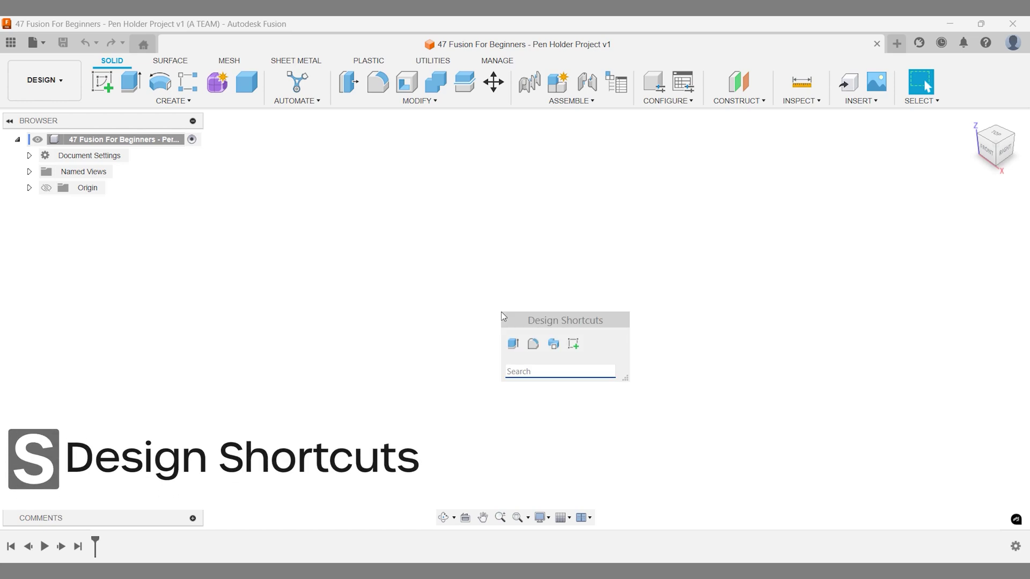
type("new c")
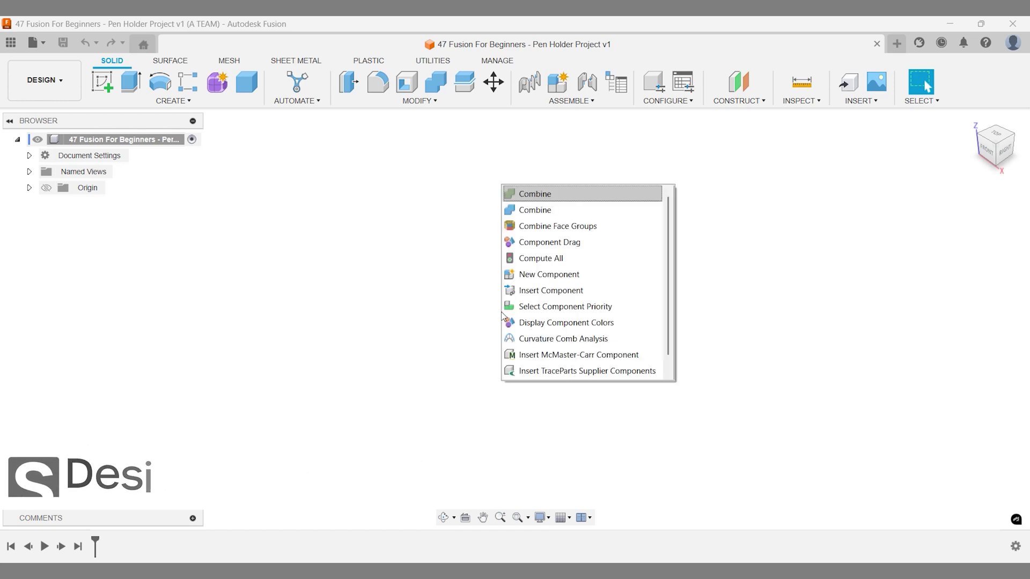
key("Down")
key("Down")
key("Down")
key("Down")
key("Down")
key("Return")
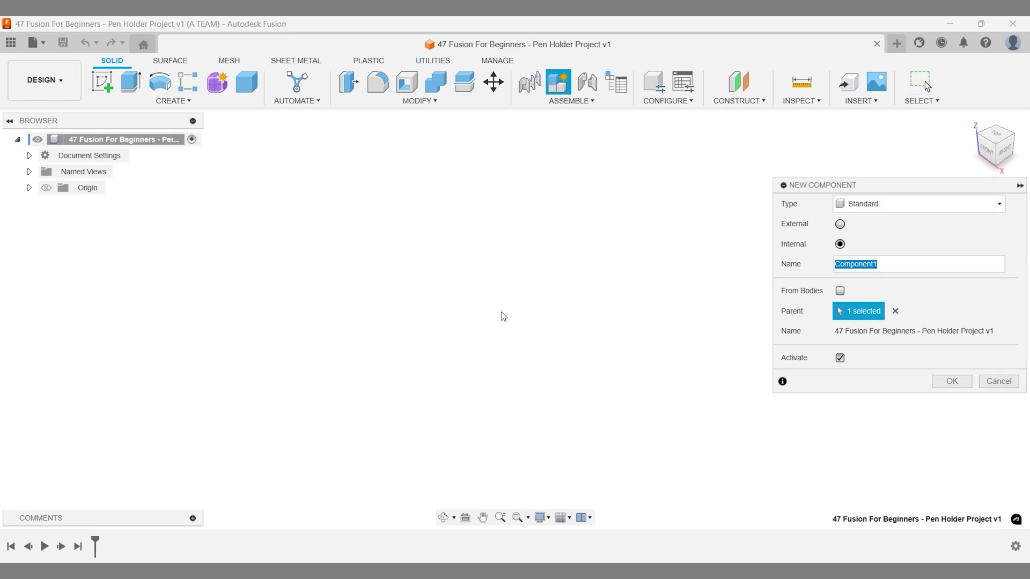
type("Pen Holder")
key("Return")
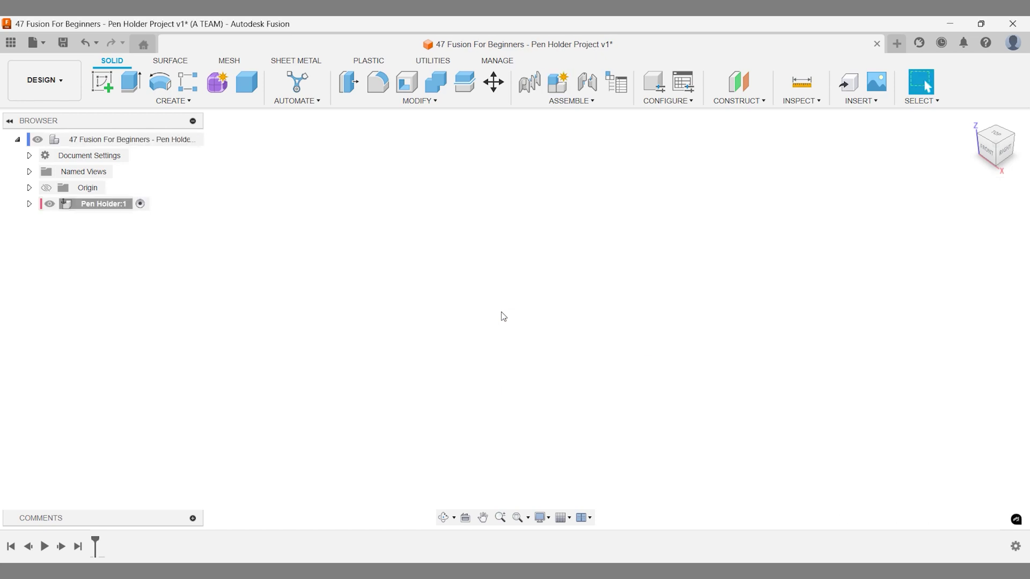
- Start a new sketch on the XY plane
type("sske")
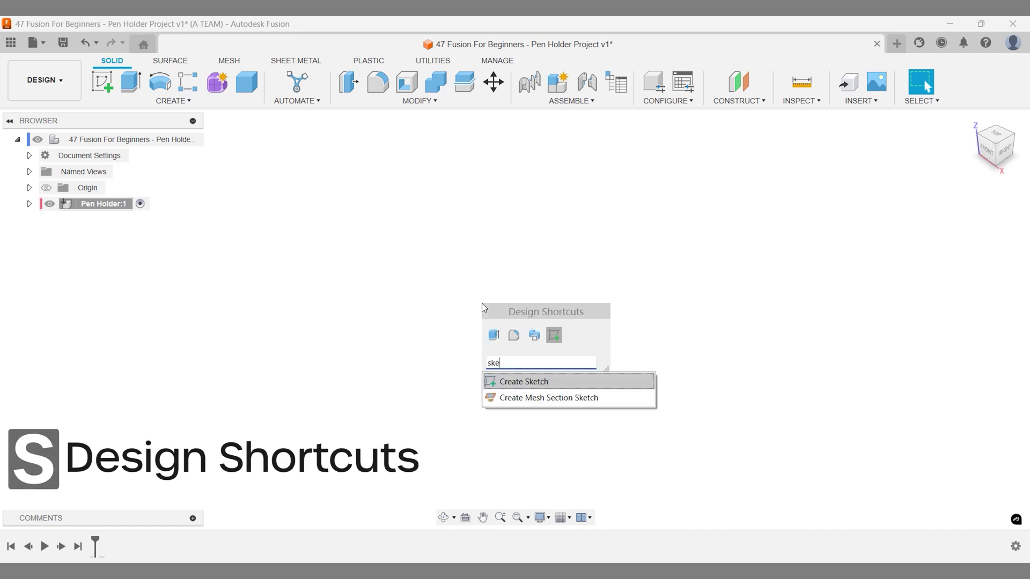
key("Return")
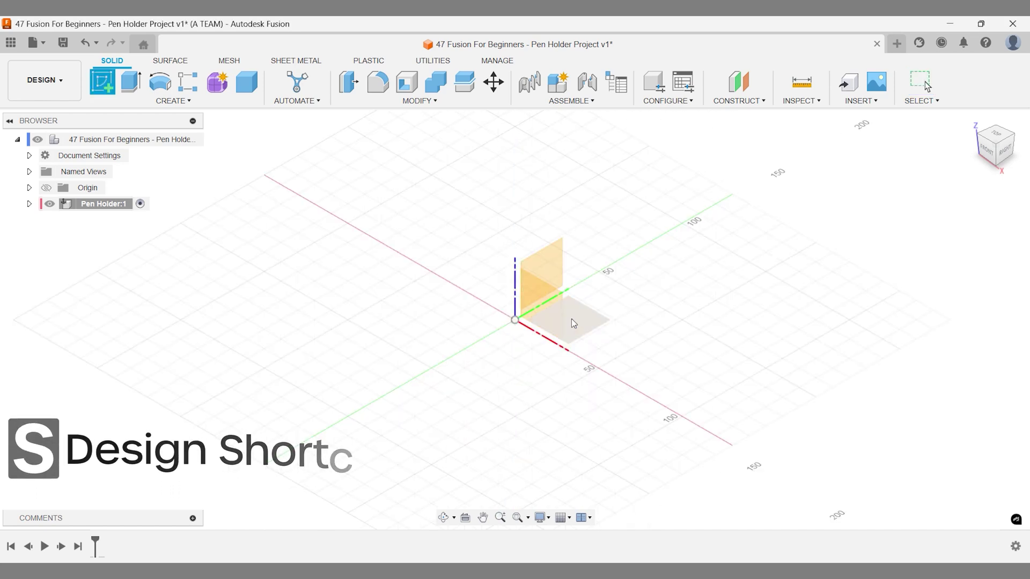
left_click(571, 319)
- Draw a 75 × 75 mm center rectangle anchored at the origin
type("scen")
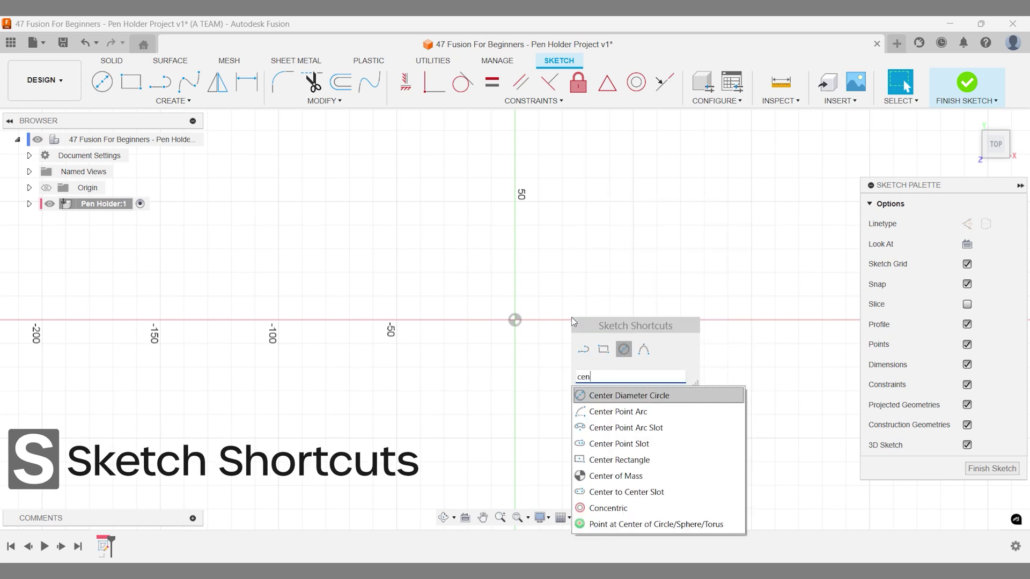
key("Down")
key("Down")
key("Down")
key("Down")
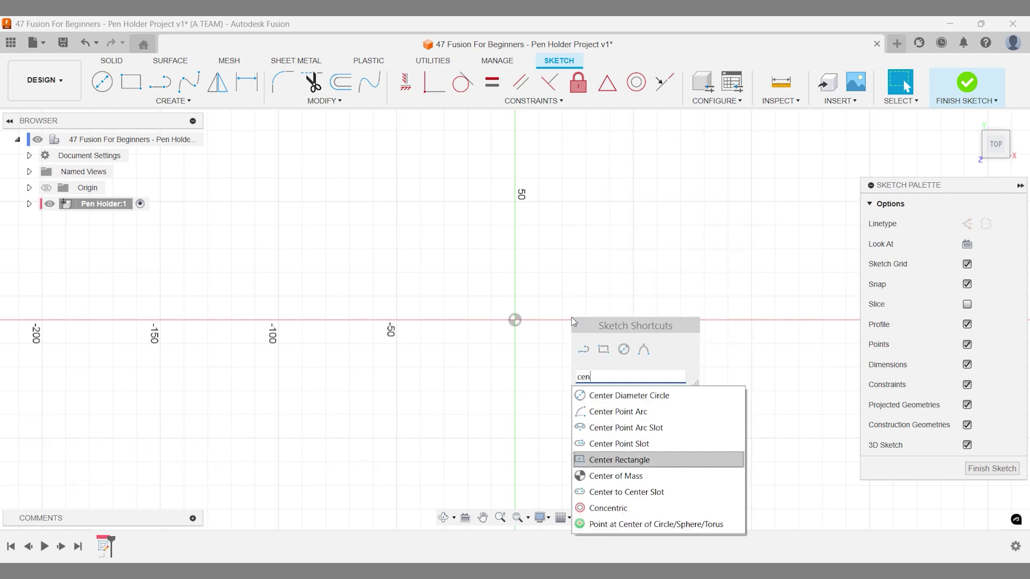
key("Return")
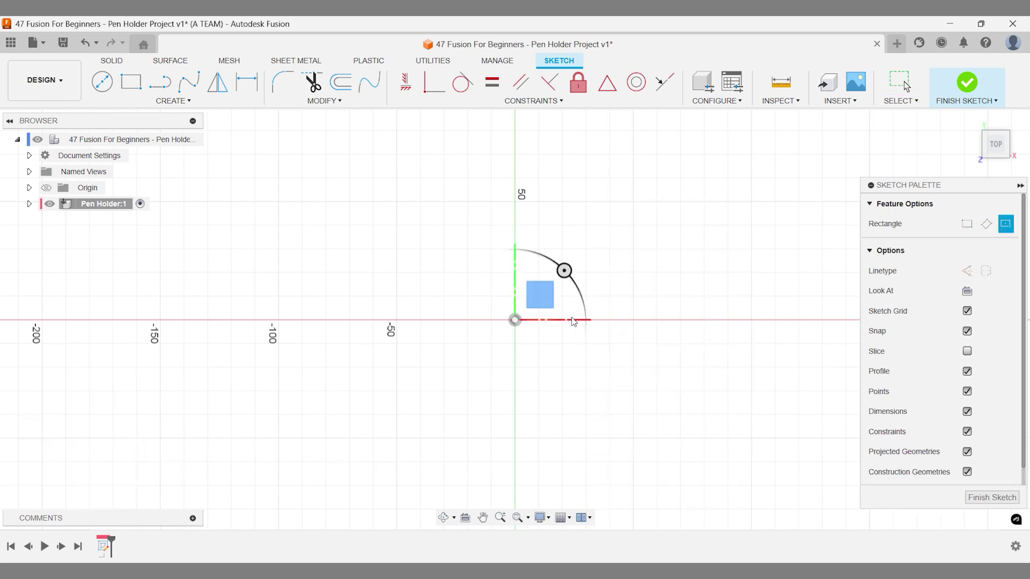
left_click(515, 319)
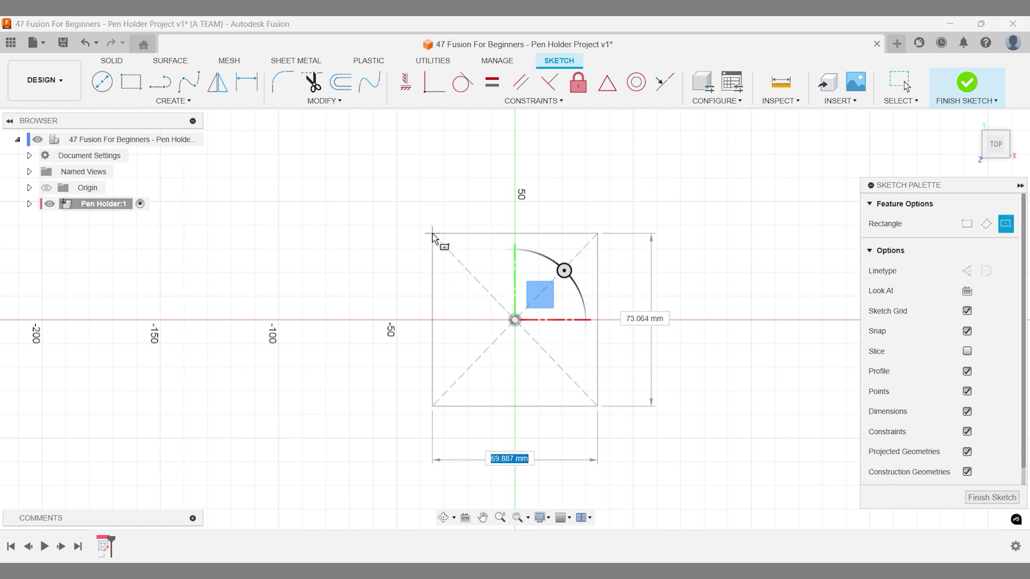
type("75")
key("Tab")
type("75")
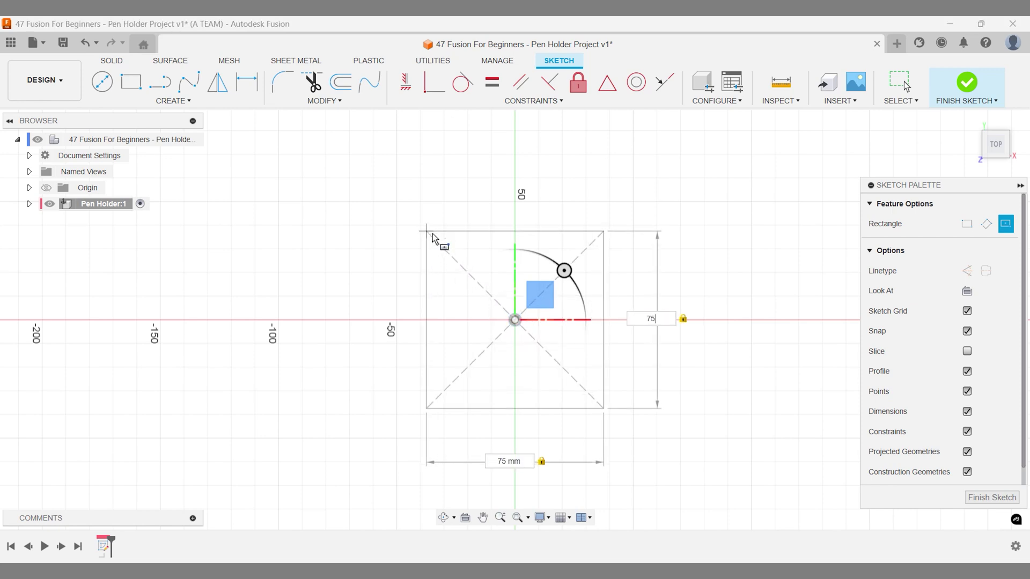
key("Return")
type("s")
type("fill")
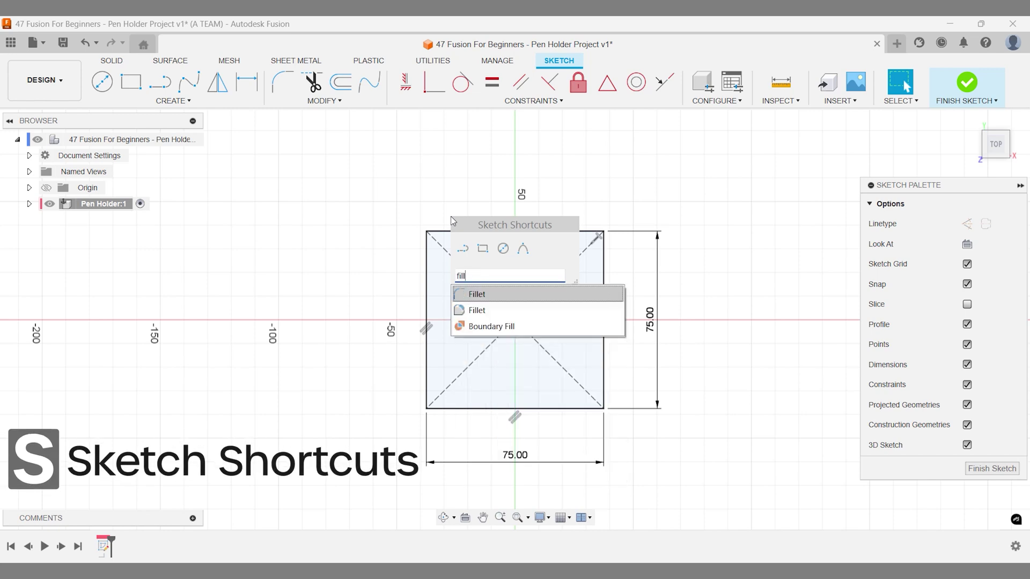
- Fillet the top-left and top-right corners of the square
key("Return")
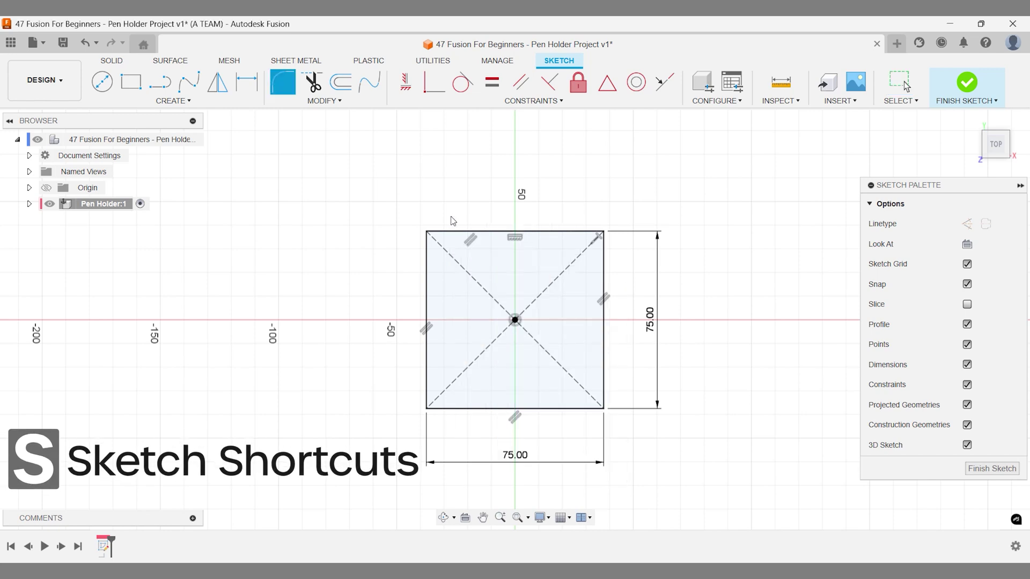
left_click(426, 246)
left_click(575, 229)
key("Return")
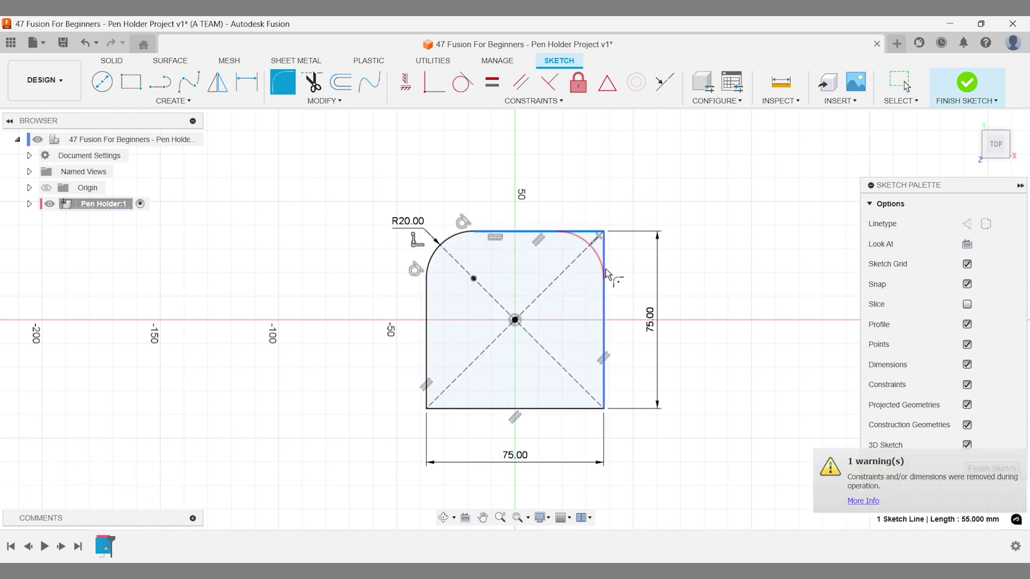
left_click(610, 294)
key("Return")
- Fillet the bottom-right and bottom-left corners and set the fillet radius to 10 mm
left_click(604, 370)
left_click(473, 411)
key("Return")
left_click(471, 410)
left_click(426, 369)
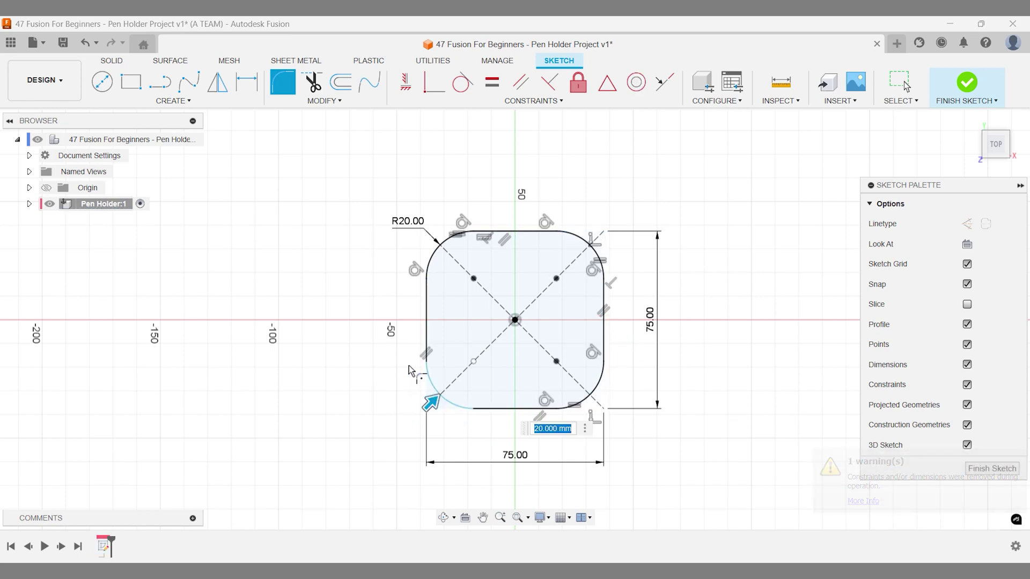
type("5")
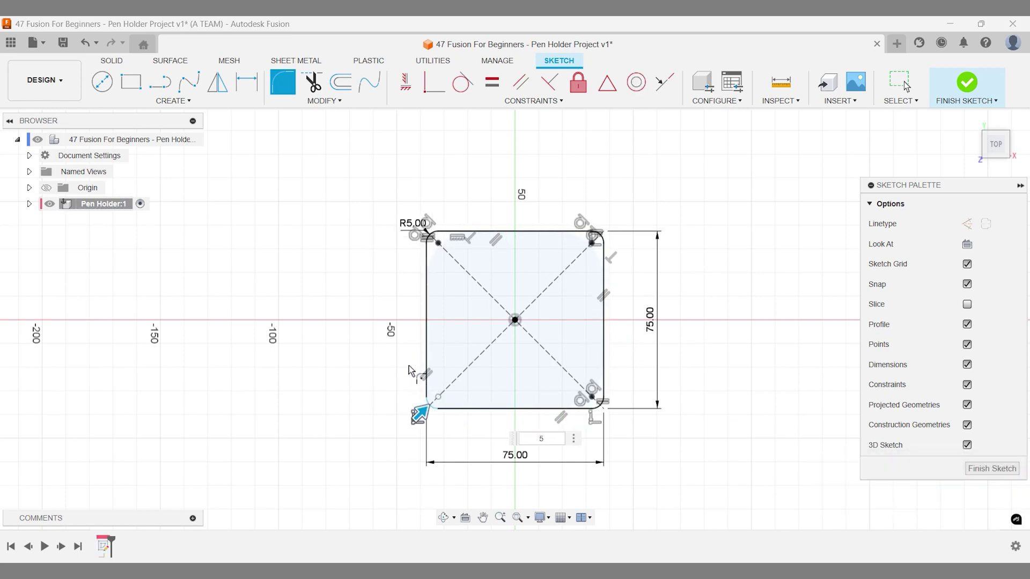
key("BackSpace")
type("10")
key("BackSpace")
type("15")
key("BackSpace")
key("BackSpace")
type("5")
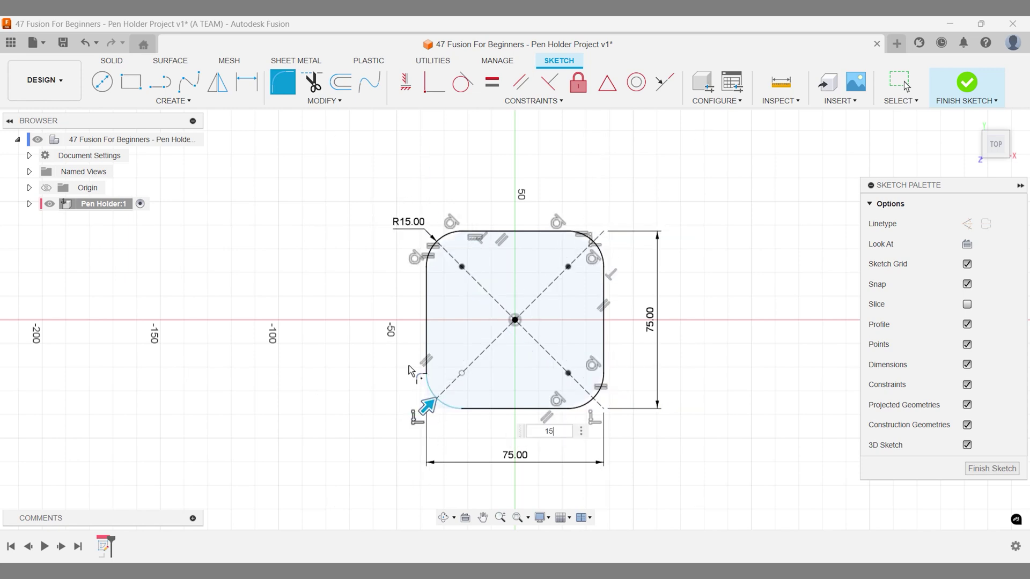
key("BackSpace")
type("0")
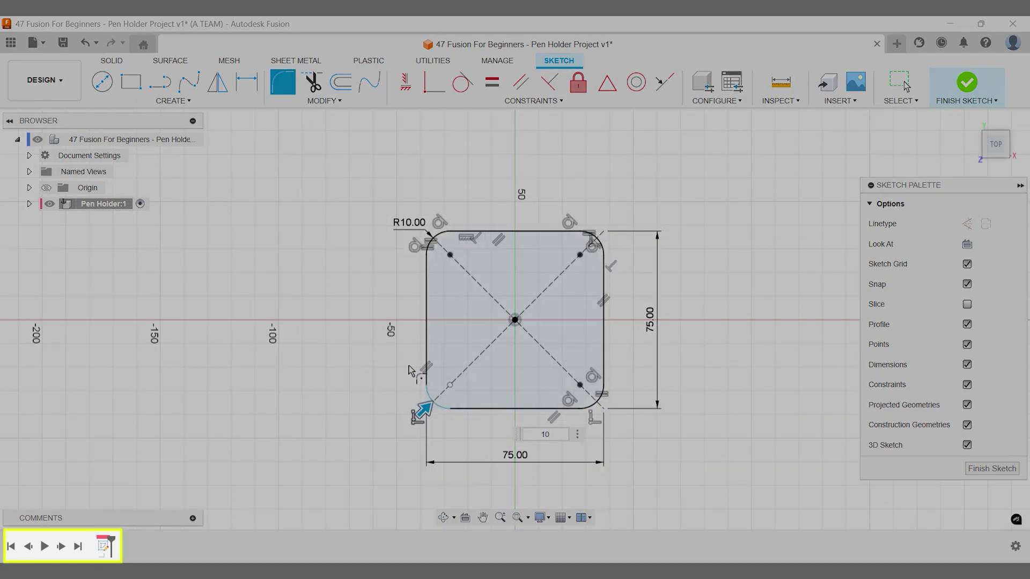
key("Return")
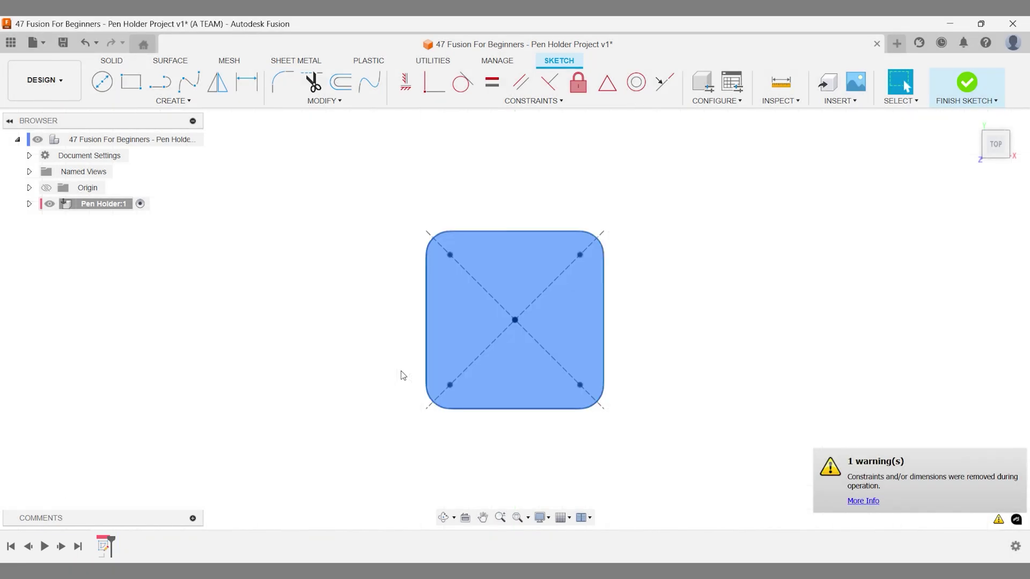
- Extrude the rounded square 100 mm as a solid body
type("e")
type("100")
key("Return")
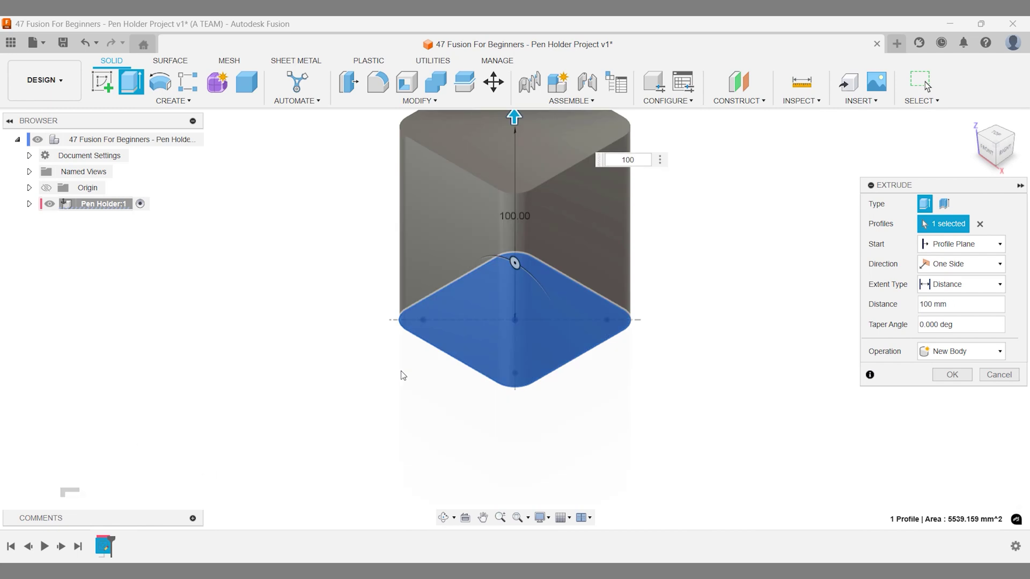
key("Return")
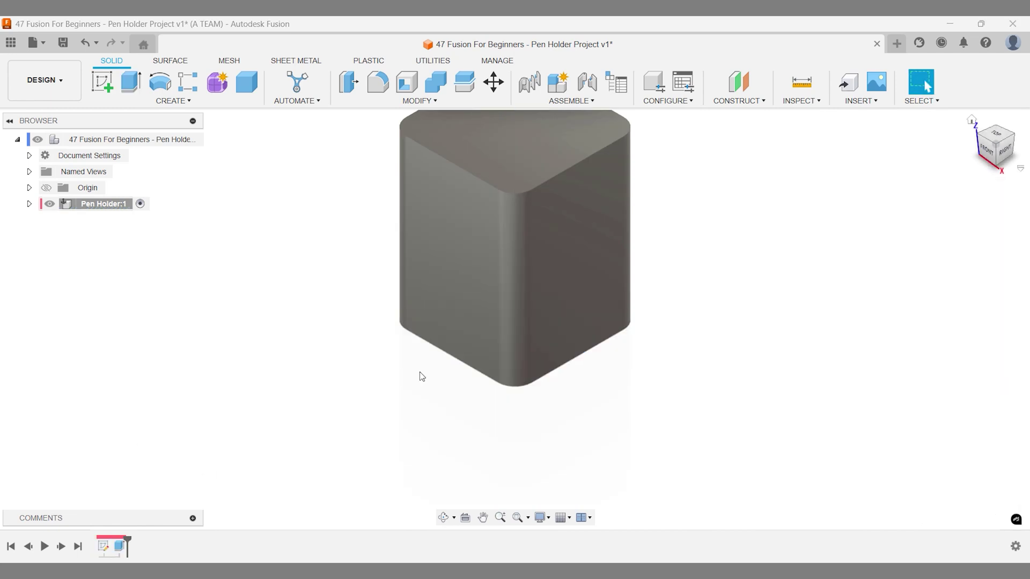
- Shell the body with 5 mm walls, leaving the top face open
type("sshell")
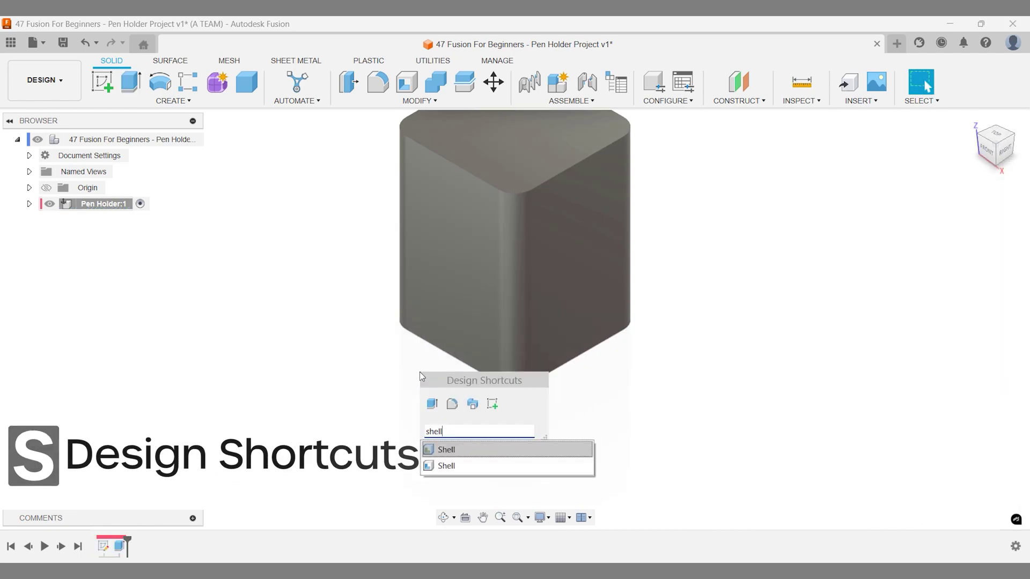
key("Down")
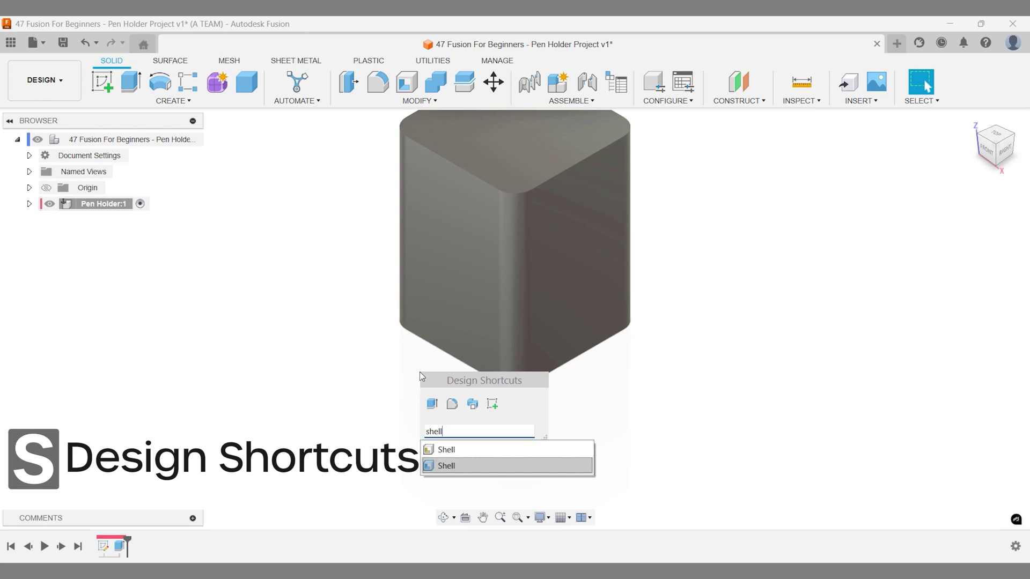
key("Return")
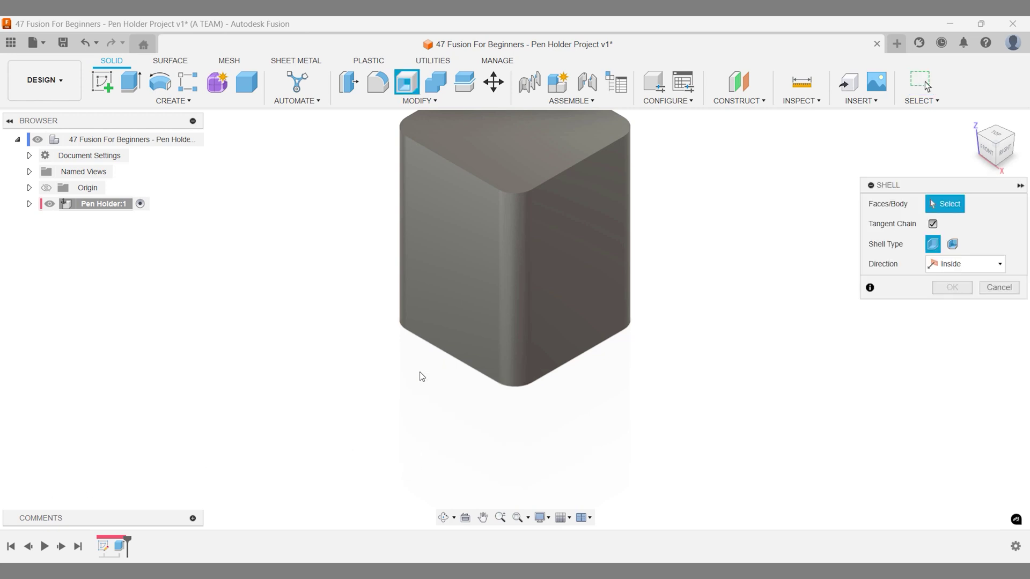
left_click(506, 144)
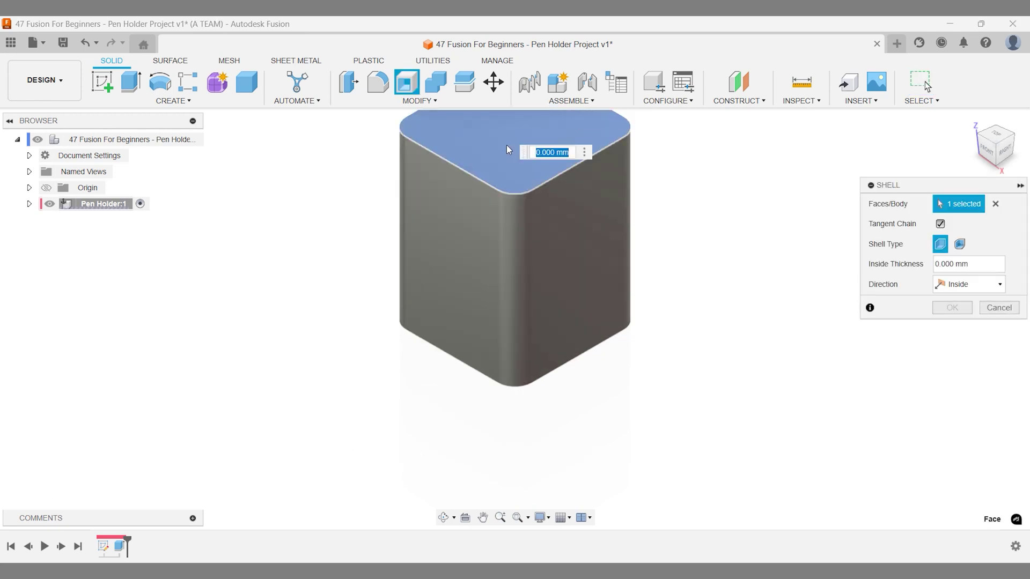
type("5")
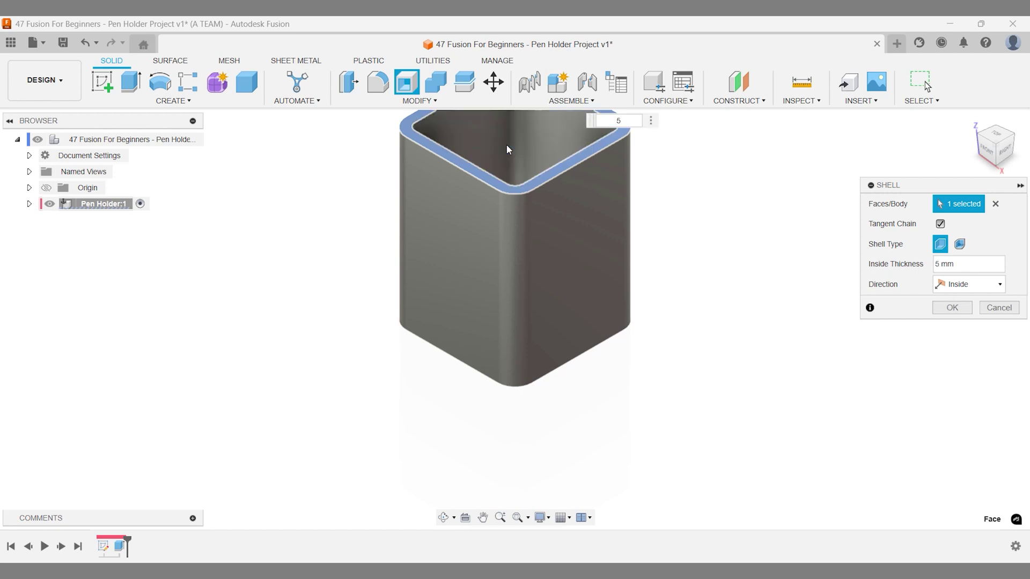
left_click(972, 120)
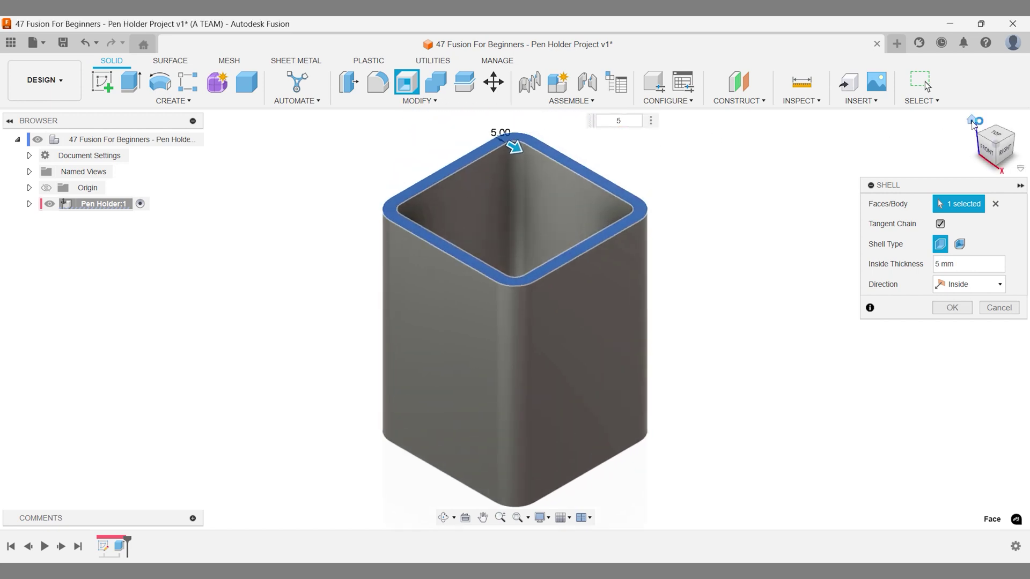
left_click(954, 308)
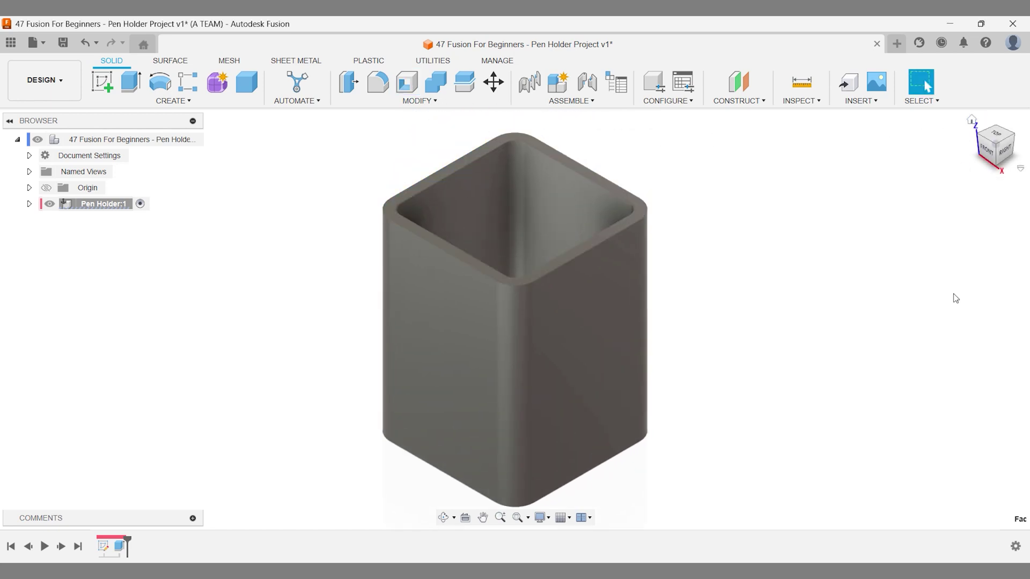
- Chamfer the outer top rim edges by 3 mm
type("scham")
key("Return")
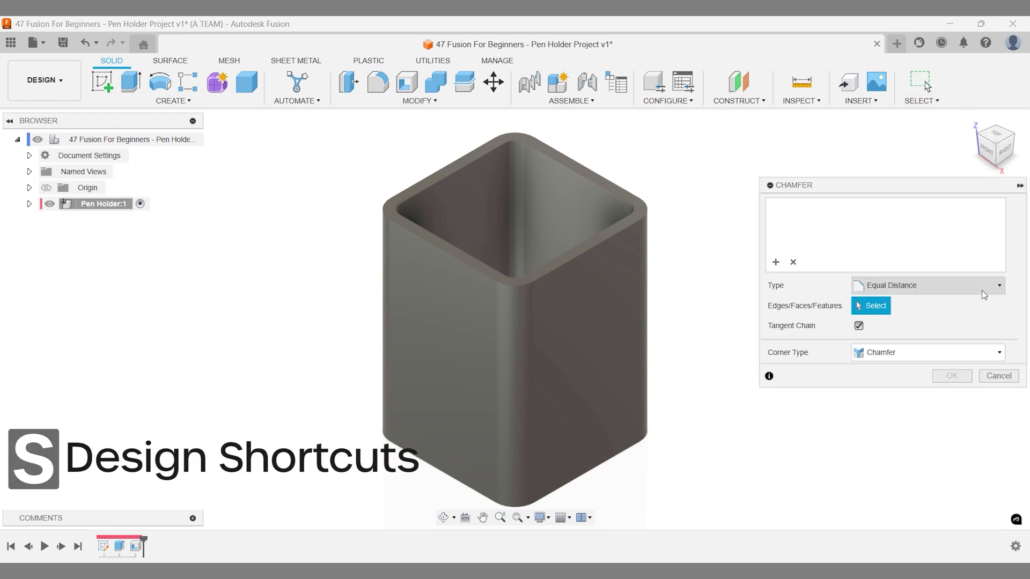
left_click(634, 224)
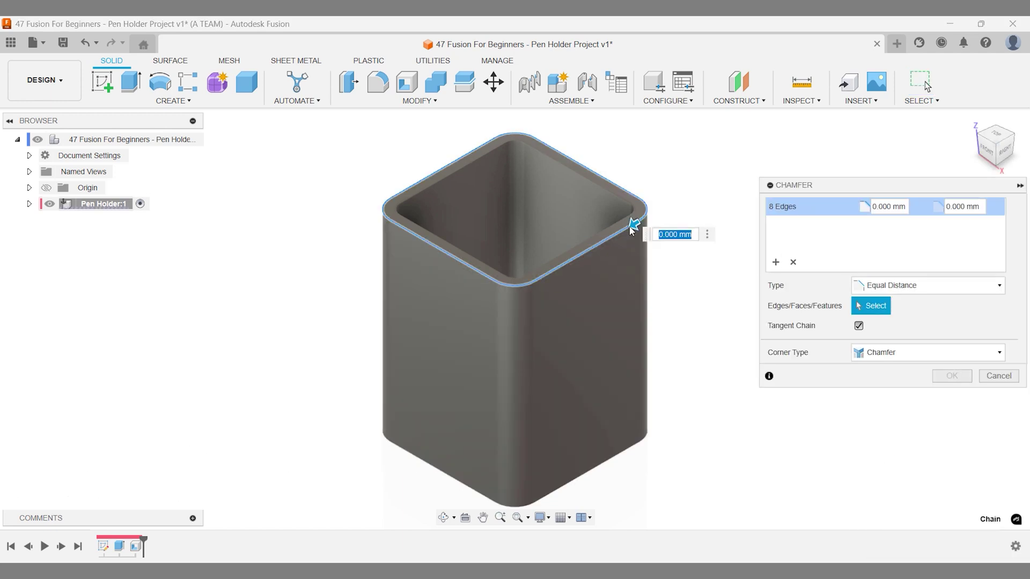
type("3")
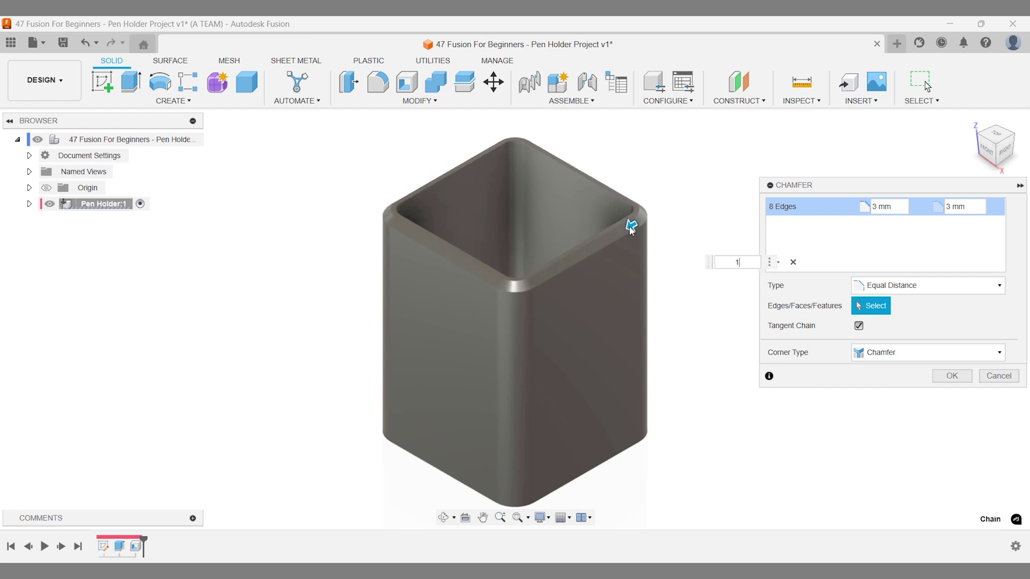
key("Return")
- Repeat the chamfer on the inner top rim edges at 3 mm
right_click(661, 227)
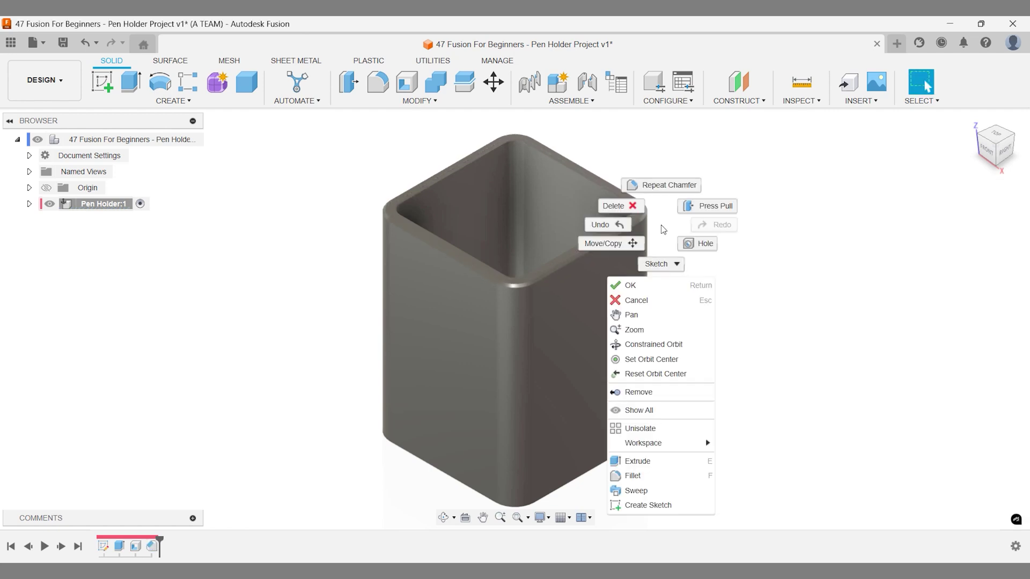
left_click(662, 185)
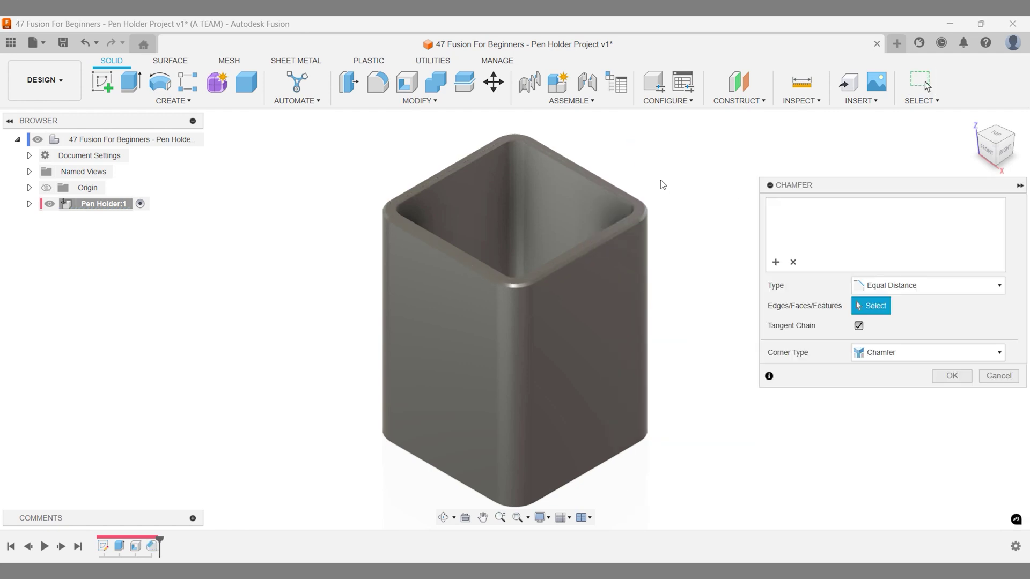
left_click(604, 187)
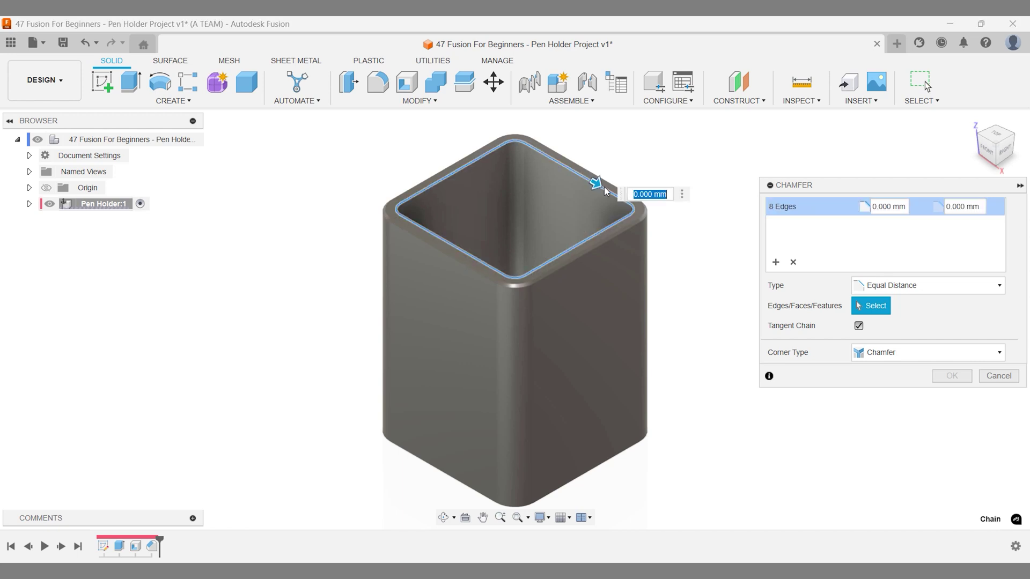
key("BackSpace")
type("1")
key("Tab")
type("3")
key("BackSpace")
type("5")
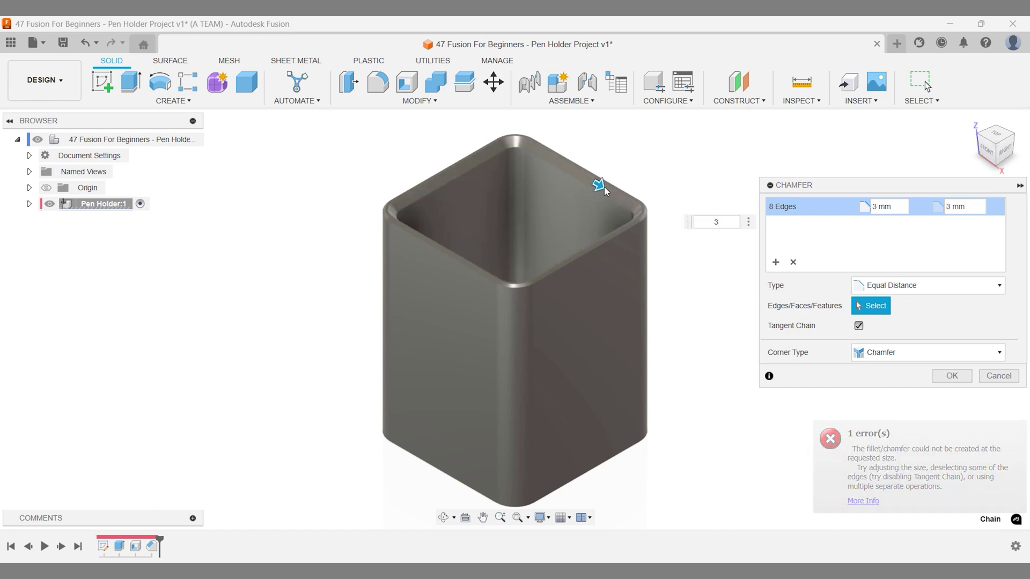
key("Return")
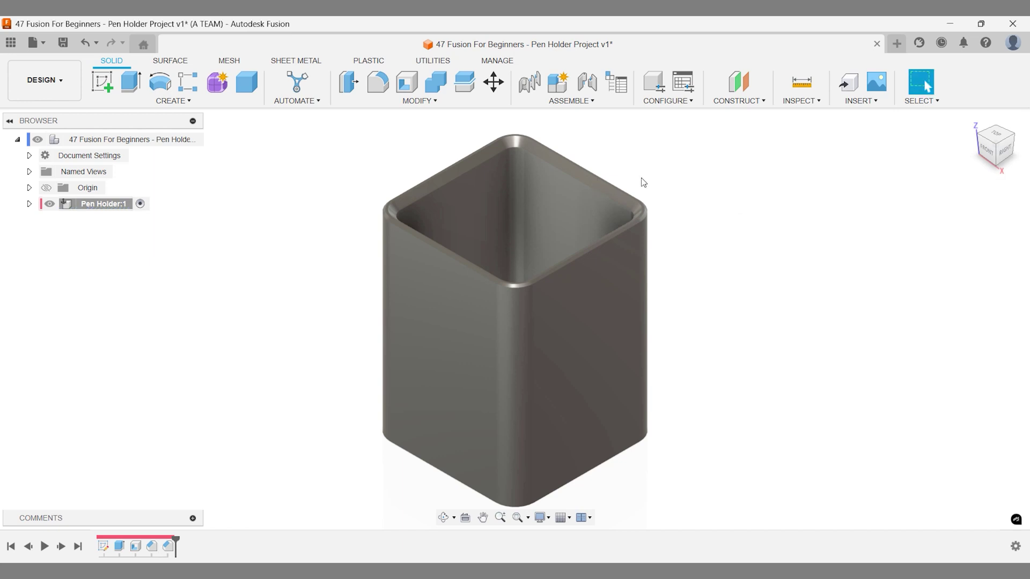
- Start a new sketch on the pen holder's front face
type("s")
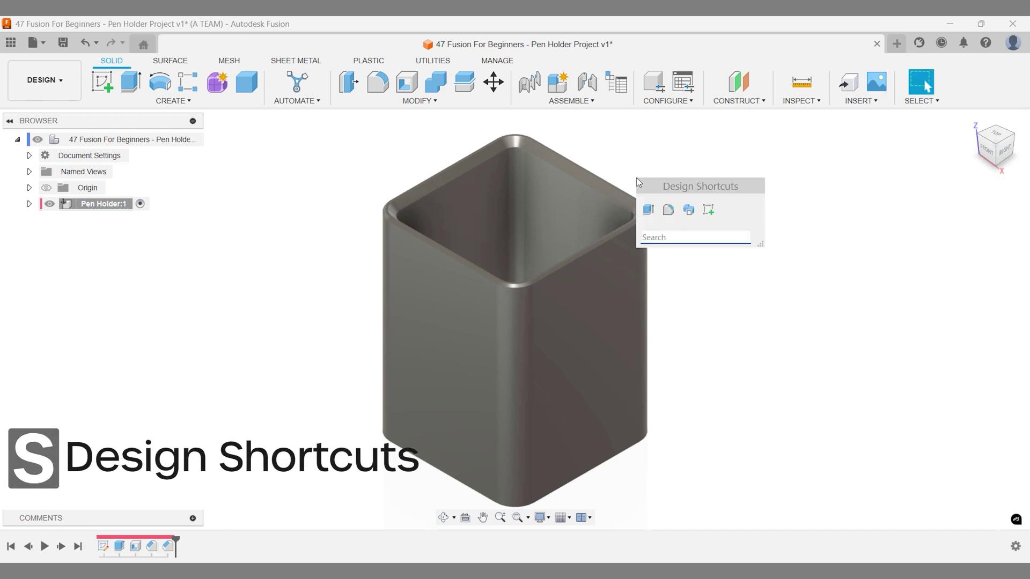
type("ske")
key("Return")
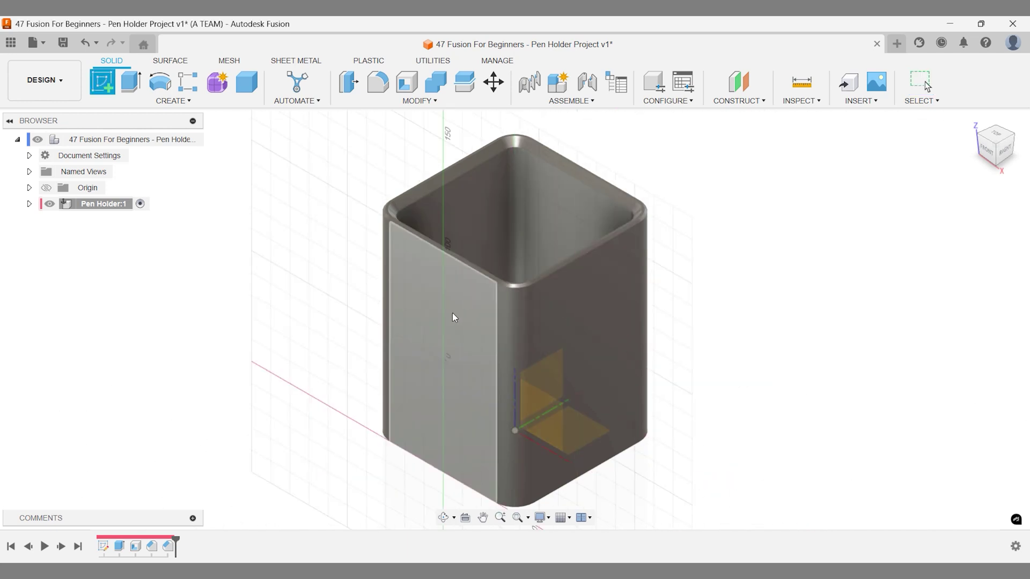
left_click(452, 313)
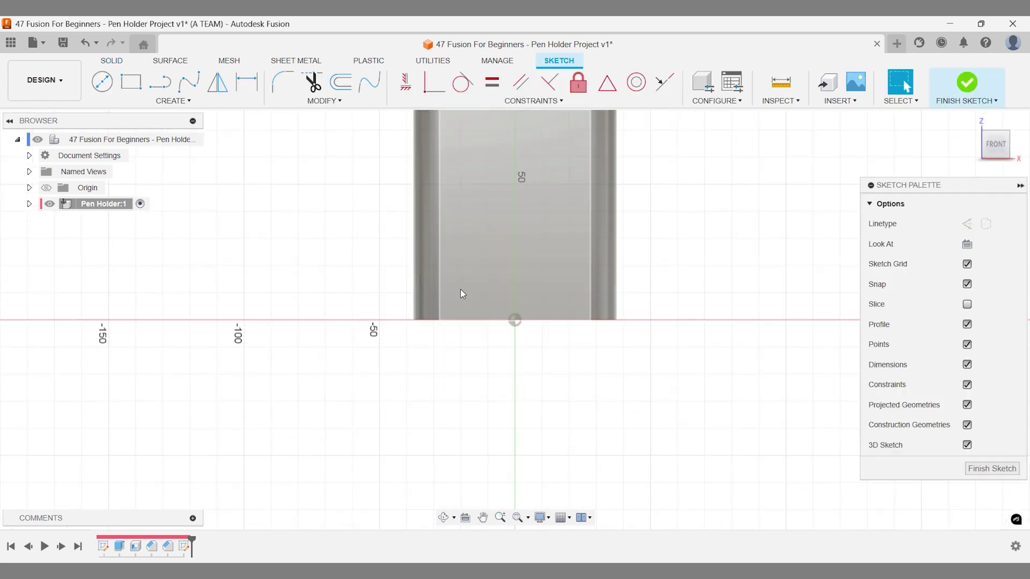
scroll(495, 192, "up", 1)
middle_click_drag(496, 192, 479, 356)
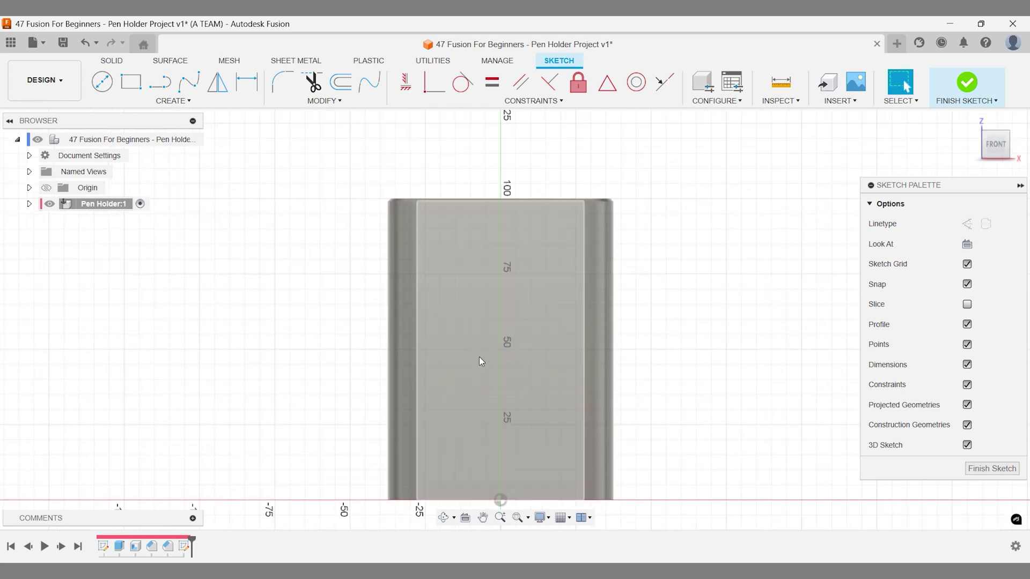
- Draw a vertical line down the front face from the top edge
key("l")
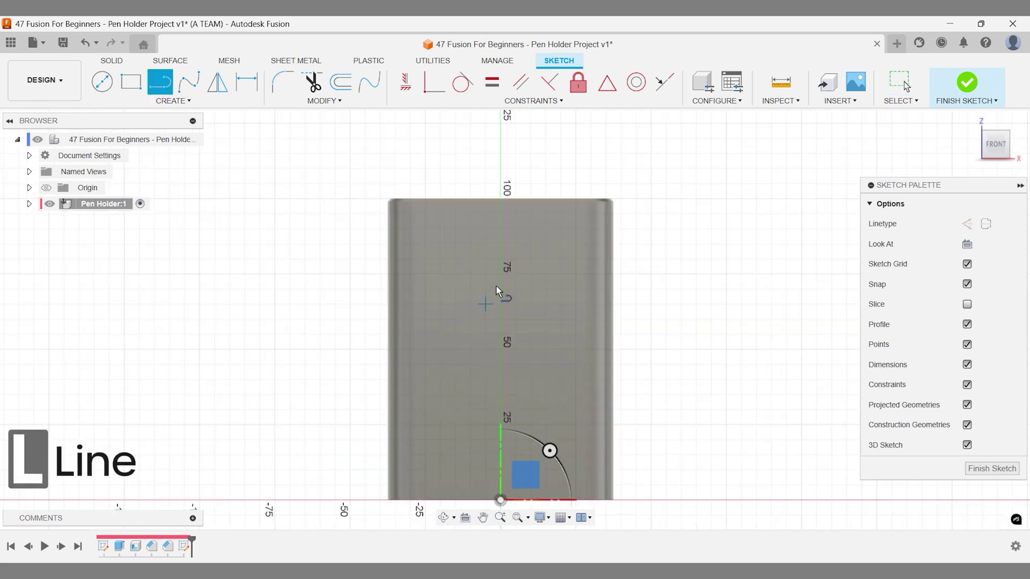
scroll(515, 201, "up", 5)
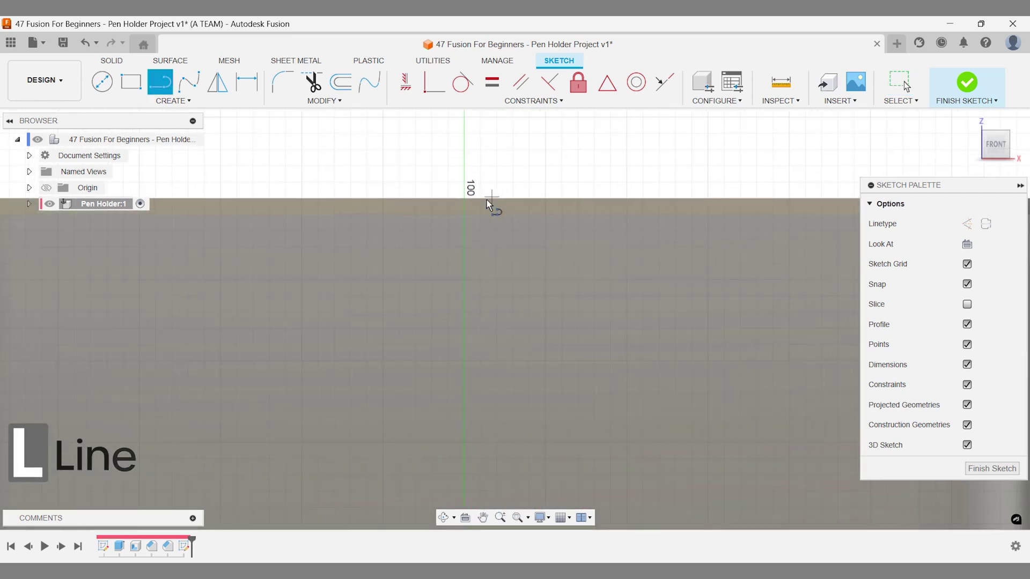
left_click(467, 214)
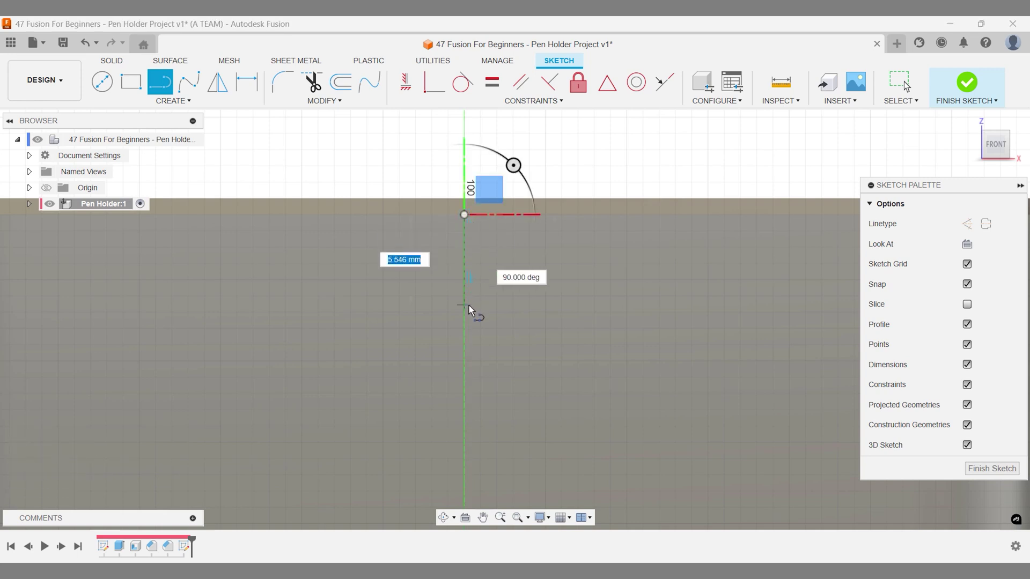
type("100")
key("Return")
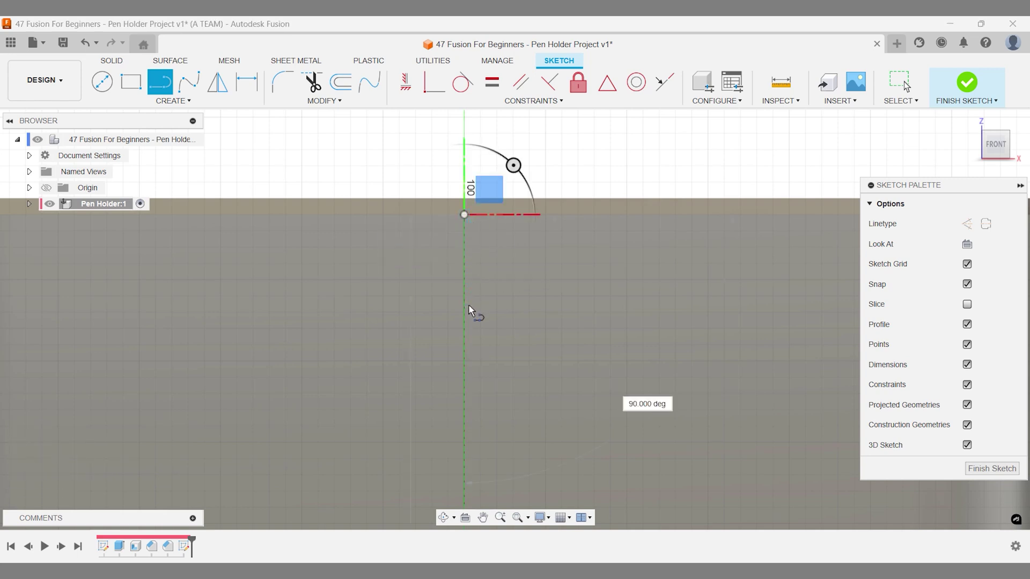
key("Escape")
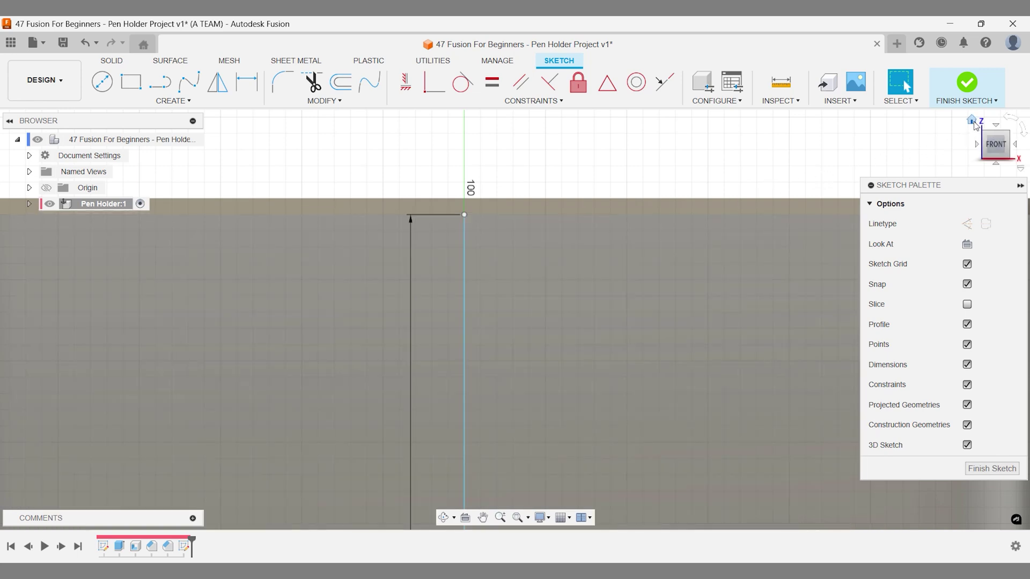
- Return to the home view and launch the Pipe command
left_click(973, 122)
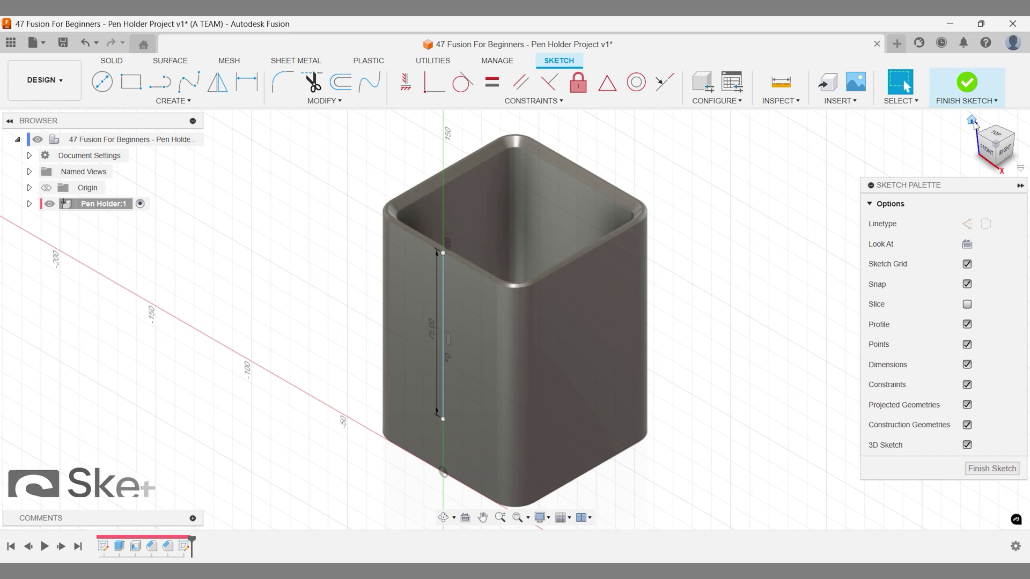
type("s")
type("pu")
key("BackSpace")
type("i")
key("Return")
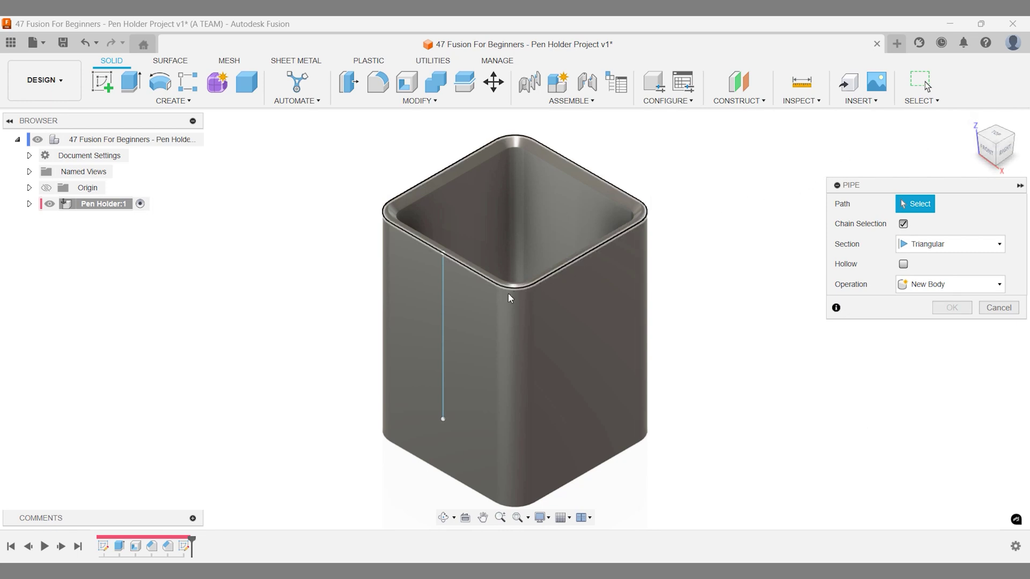
- Cut a 4 mm square-section pipe along the sketch line, then check it from Front view
left_click(446, 302)
scroll(447, 302, "up", 5)
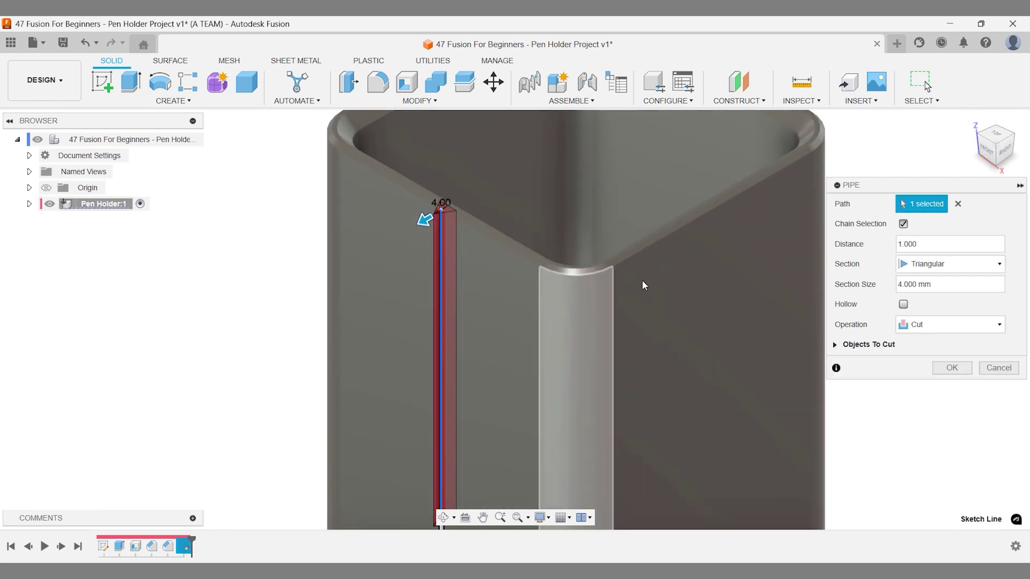
left_click(901, 263)
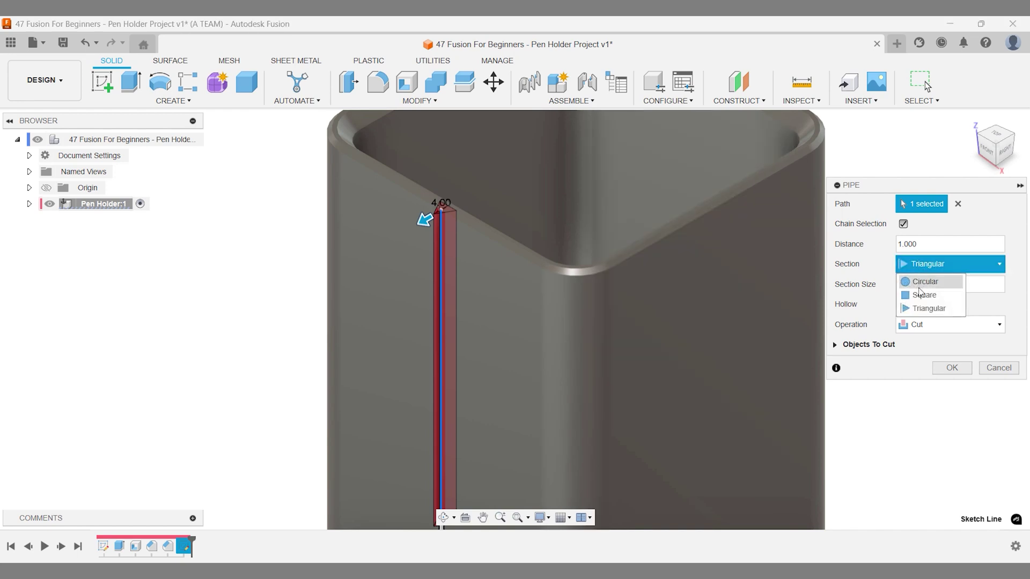
left_click(921, 281)
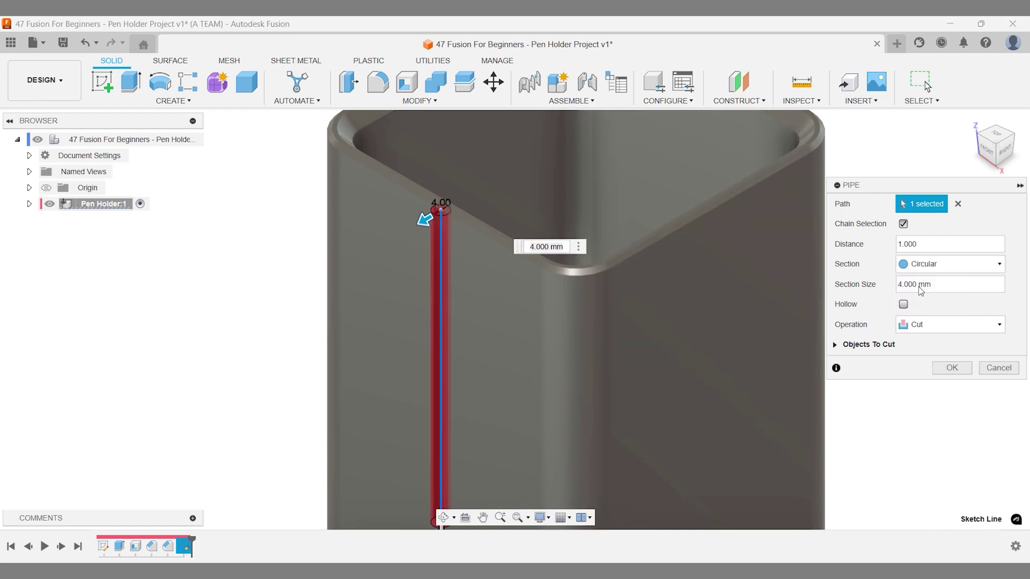
left_click(922, 264)
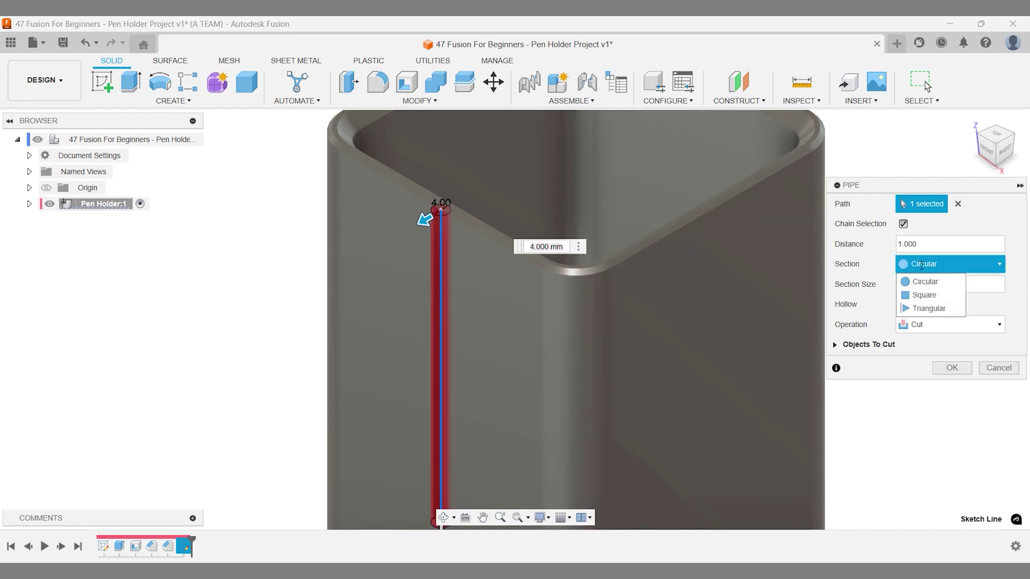
left_click(923, 295)
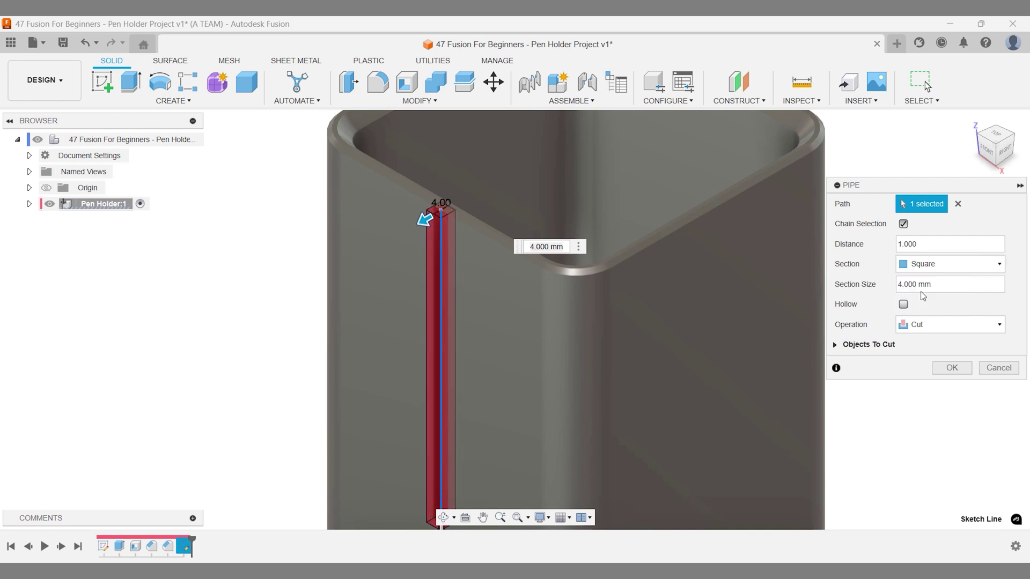
left_click(953, 368)
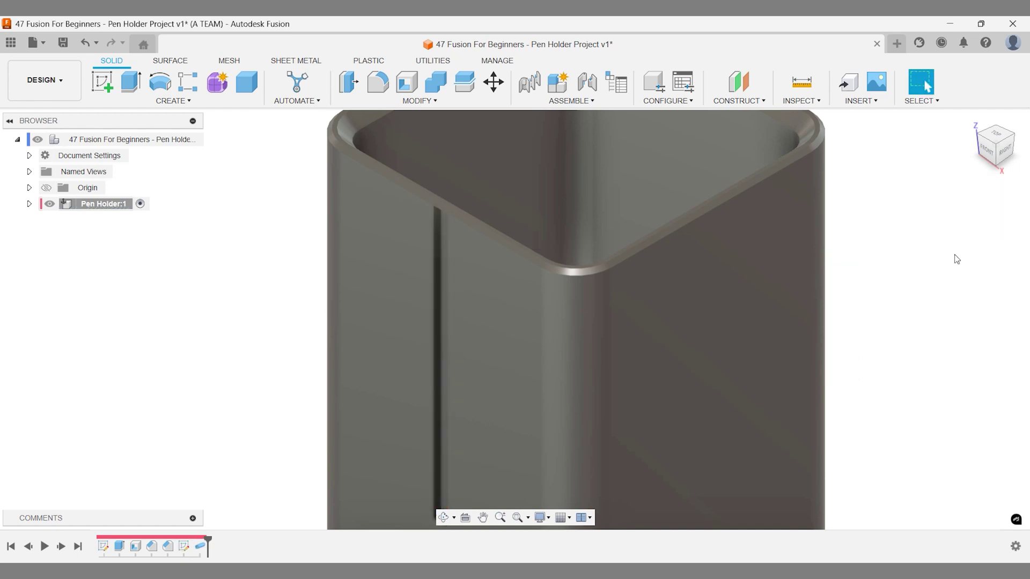
left_click(972, 120)
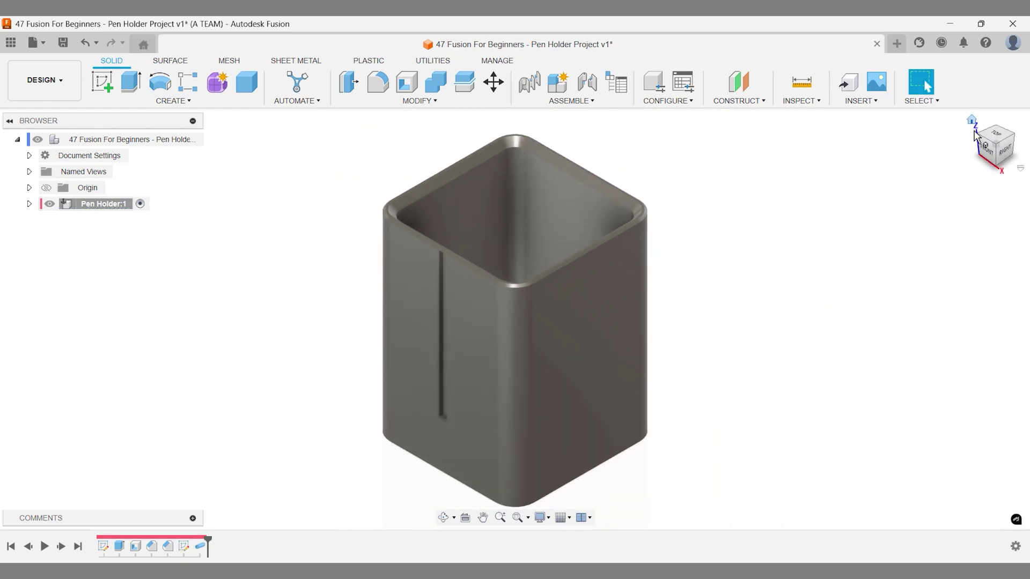
left_click(989, 149)
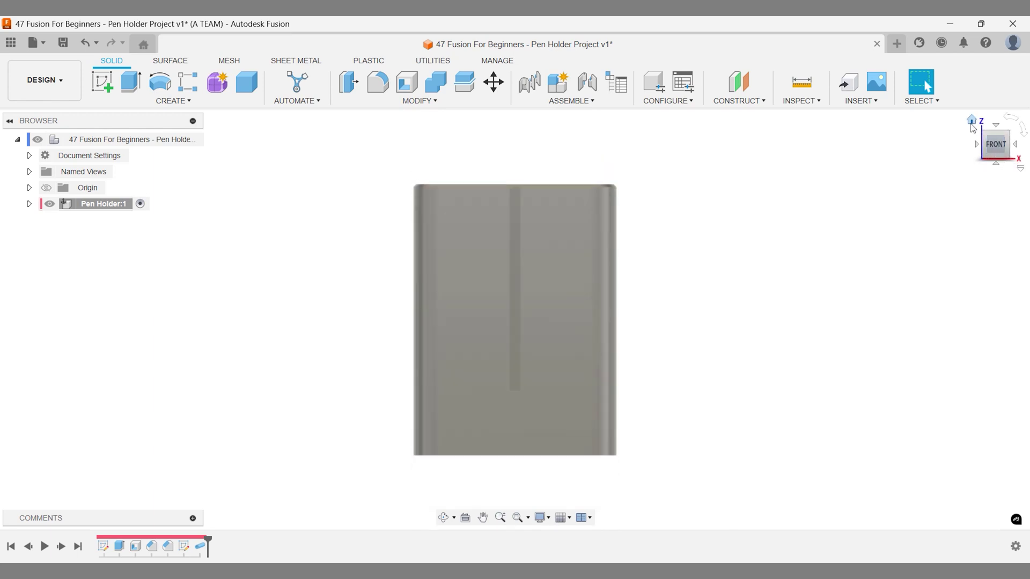
- Start a Pattern on Path of the groove using the top rim as path
left_click(972, 120)
type("s")
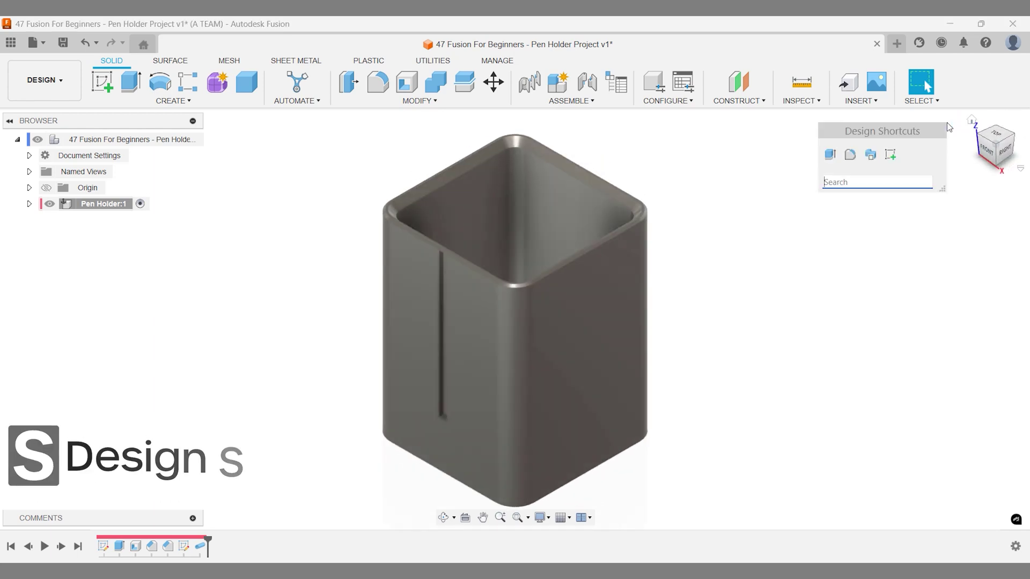
type("patt")
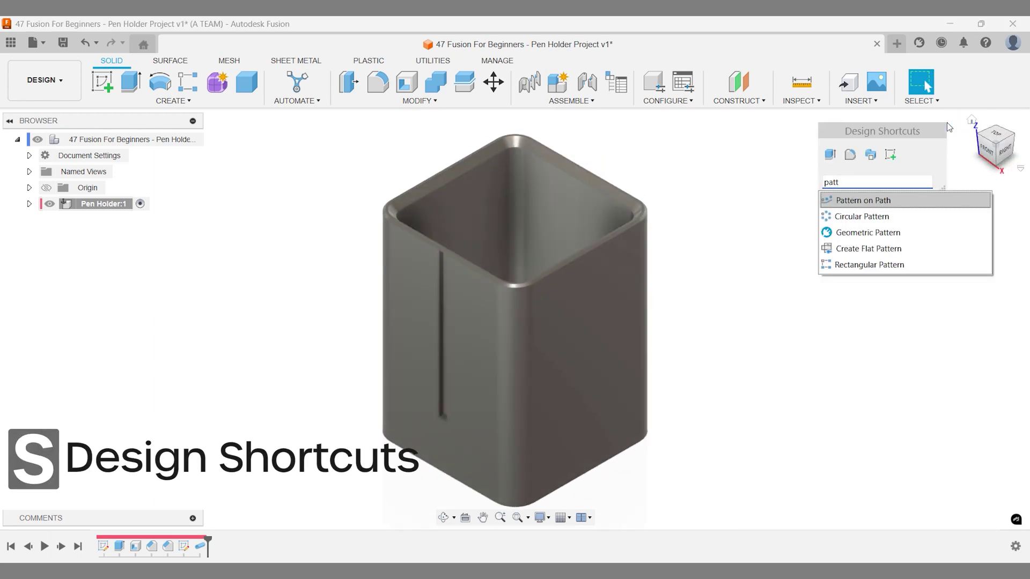
key("Return")
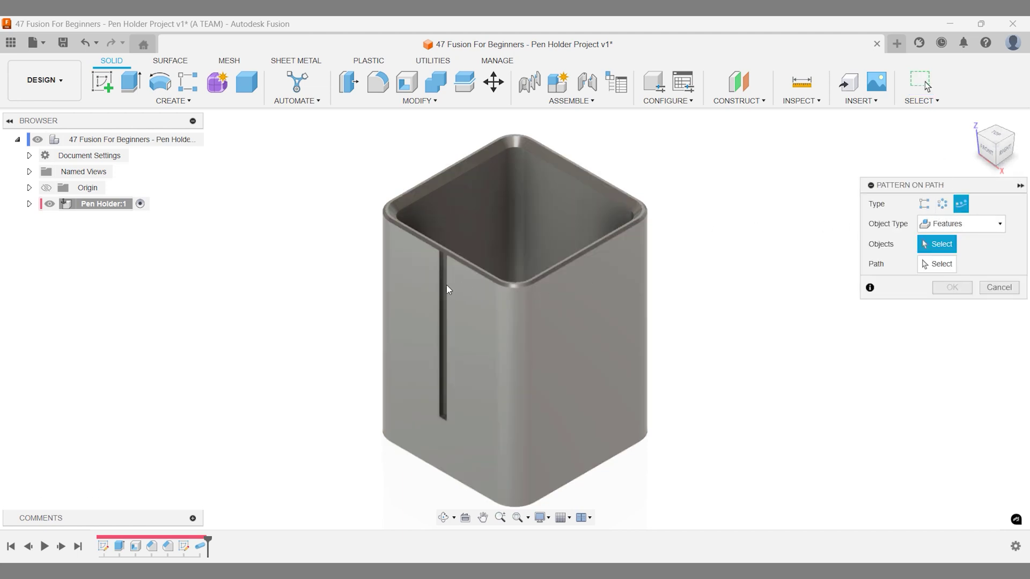
left_click(448, 289)
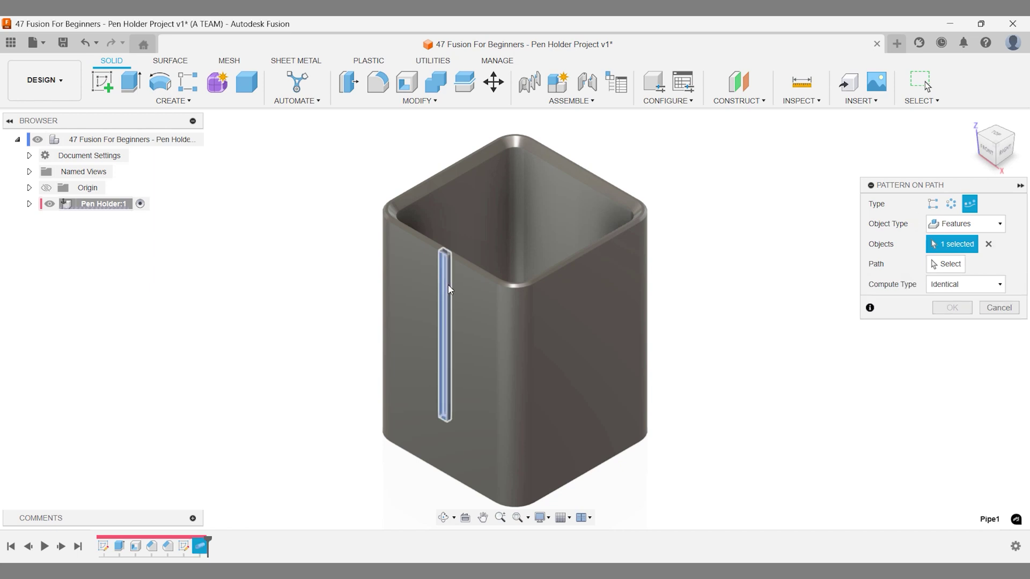
left_click(935, 266)
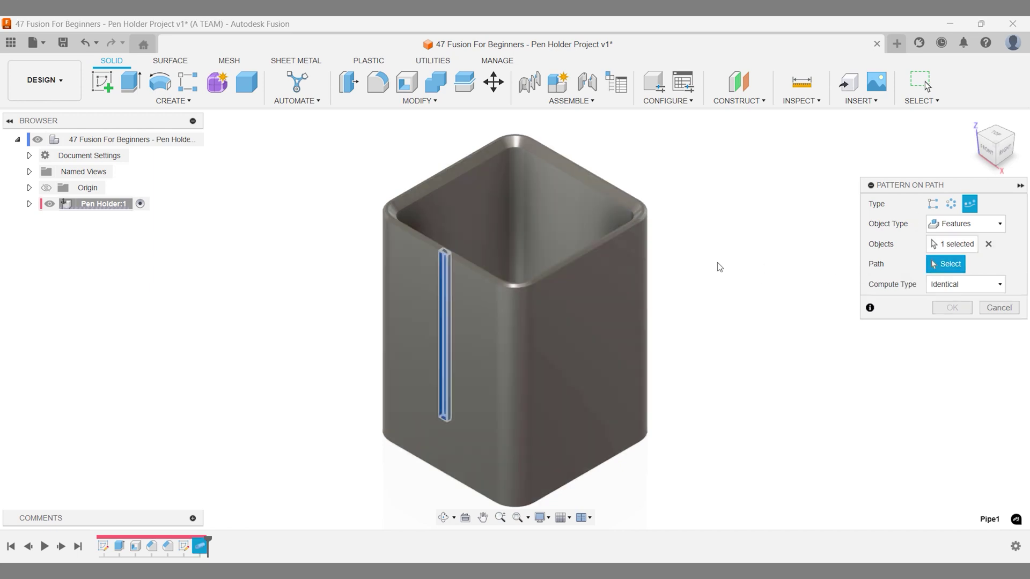
left_click(477, 265)
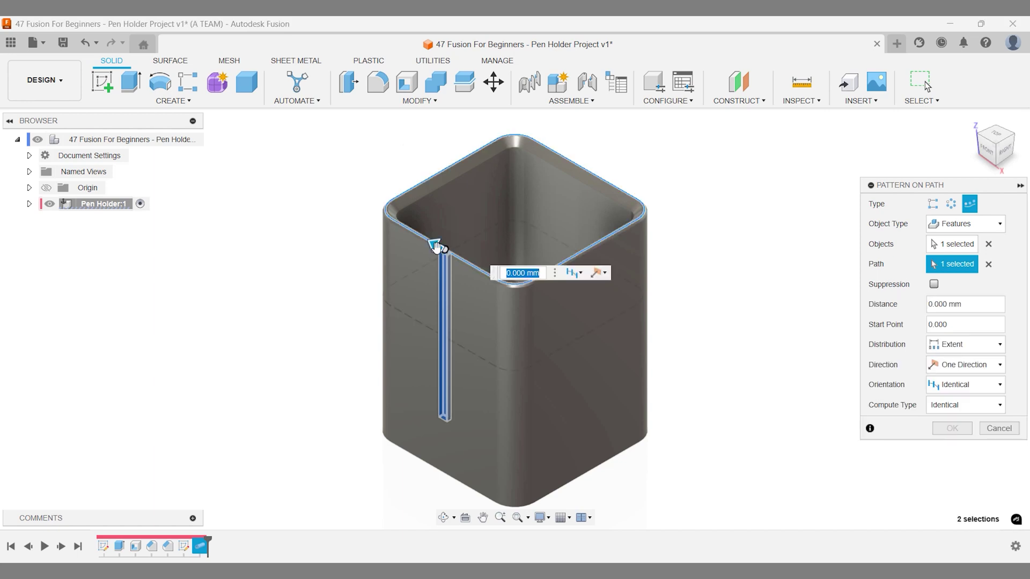
mouse_move(436, 246)
left_mouse_down()
mouse_move(409, 230)
mouse_move(379, 177)
mouse_move(493, 141)
mouse_move(568, 161)
mouse_move(644, 209)
mouse_move(536, 265)
mouse_move(461, 270)
mouse_move(450, 260)
left_mouse_up()
- Set the pattern quantity to 30 and orient copies along the path direction
scroll(452, 260, "up", 3)
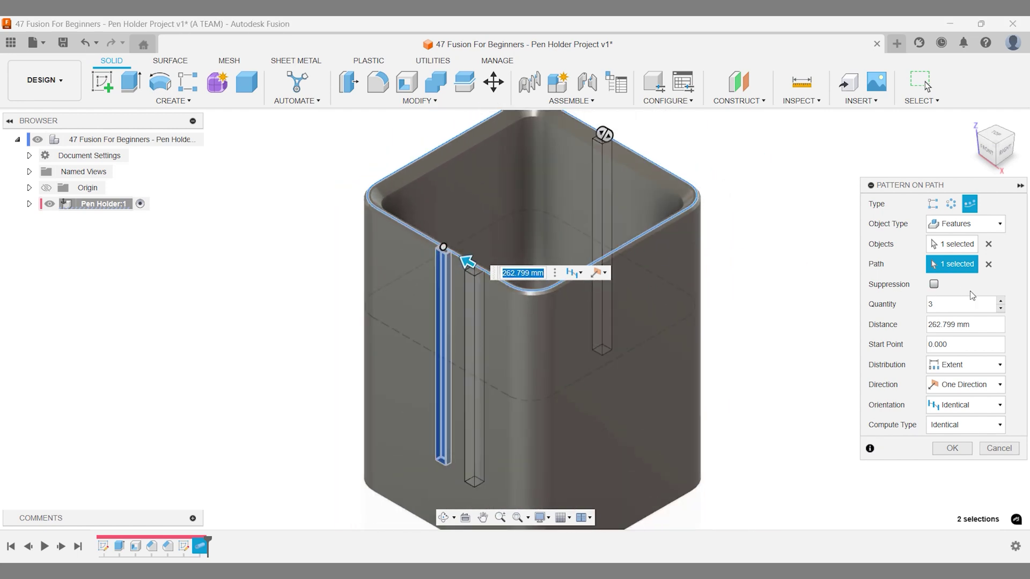
left_click(1000, 302)
left_click(1000, 302)
left_click(1000, 301)
left_click(1000, 301)
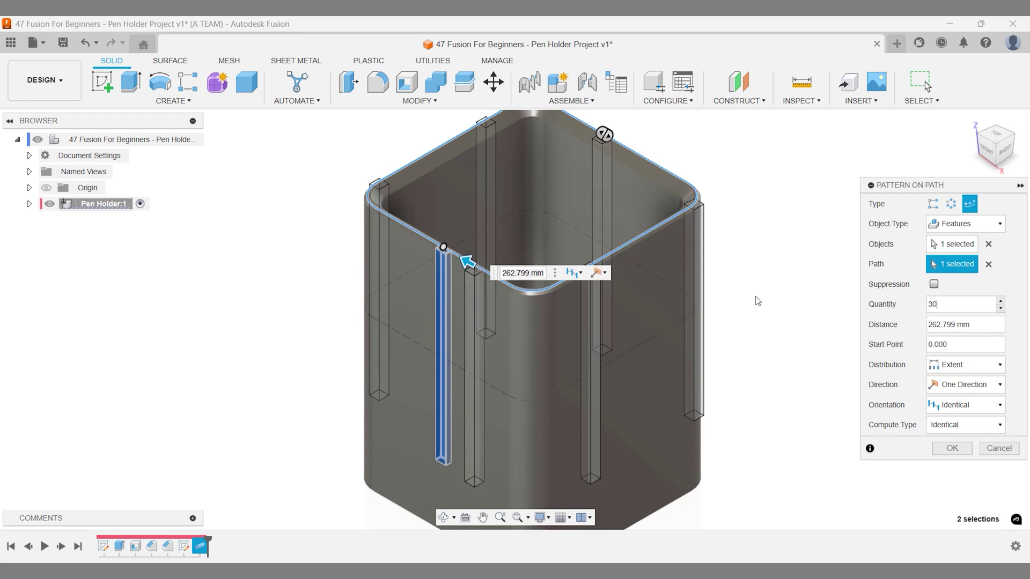
type("30")
key("Return")
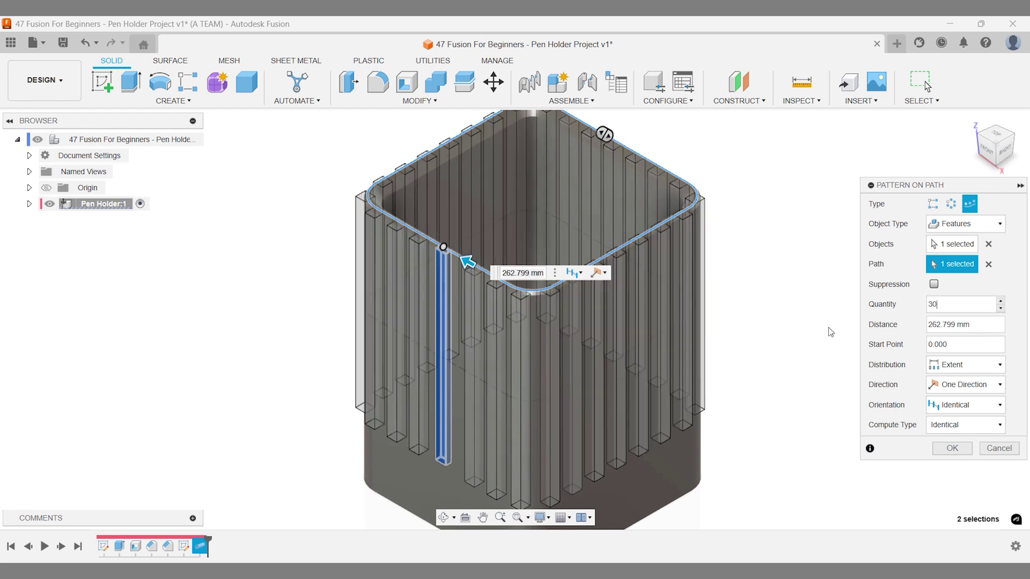
left_click(964, 403)
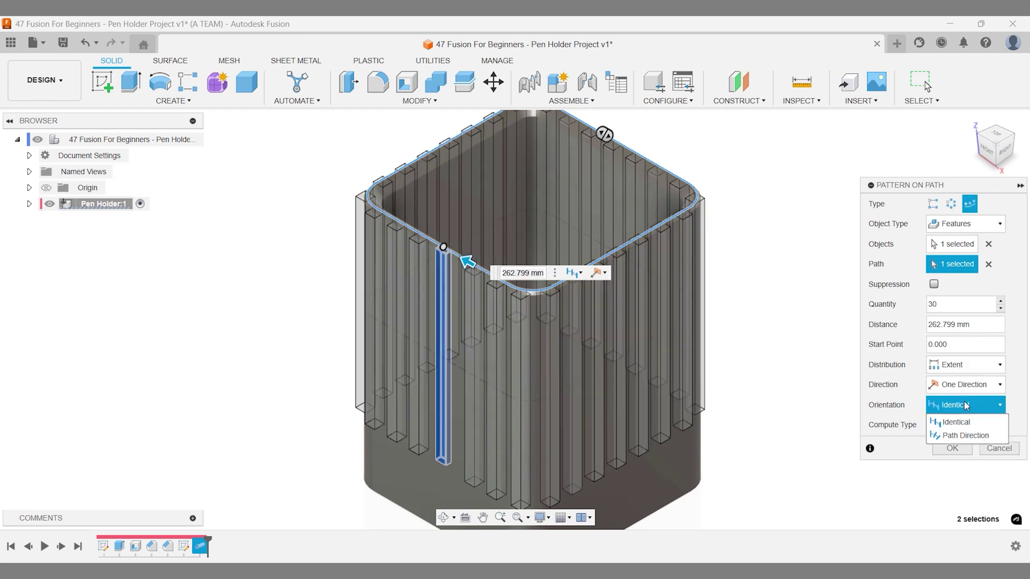
left_click(965, 436)
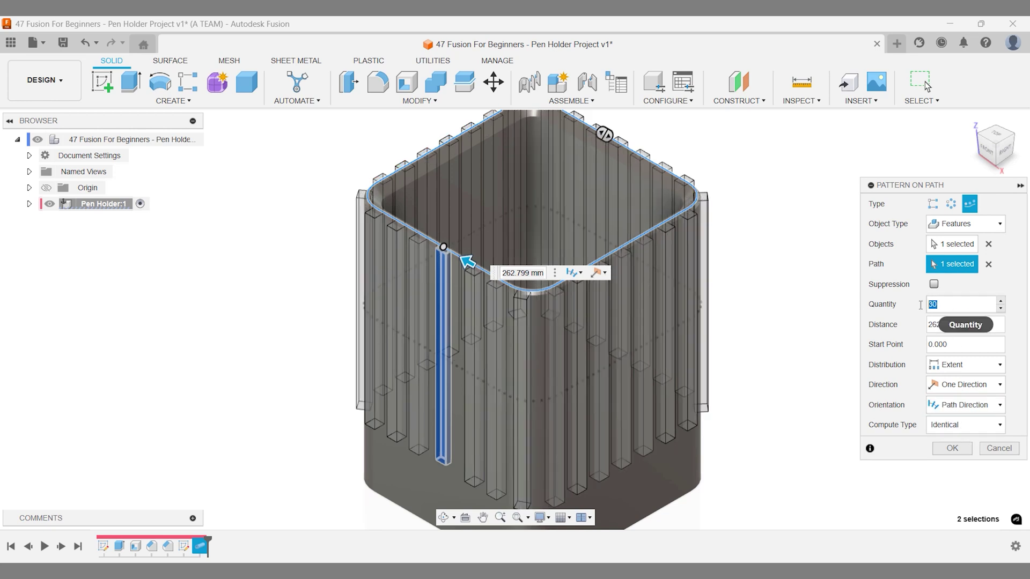
- Switch to Spacing distribution with a 6.012 mm gap between grooves and finish the pattern
left_click_drag(950, 304, 921, 305)
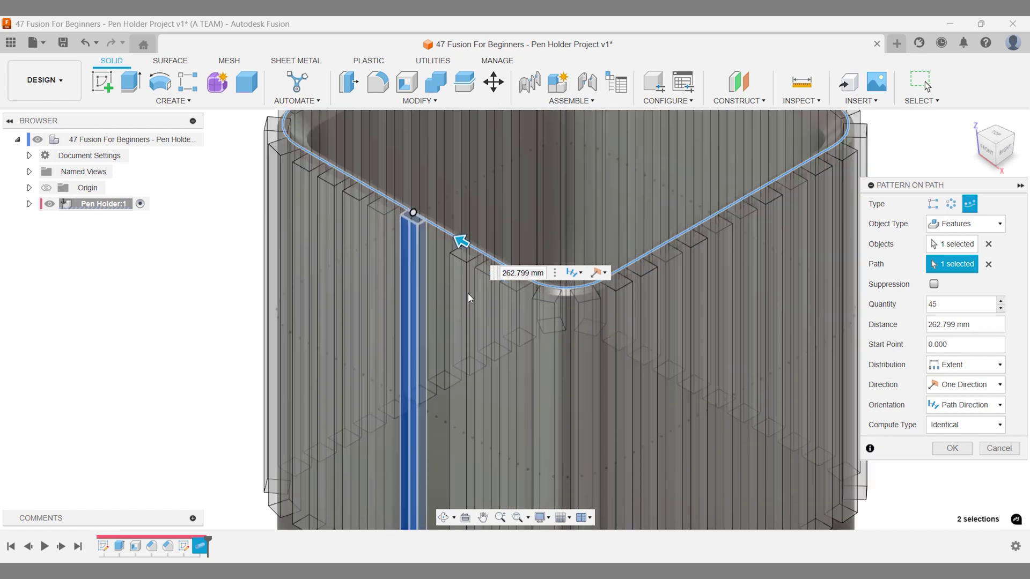
middle_click_drag(461, 252, 425, 188, "shift")
left_click_drag(425, 188, 501, 163)
left_click(966, 364)
left_click(957, 394)
left_click_drag(338, 166, 340, 167)
left_click(520, 272)
type("6.009")
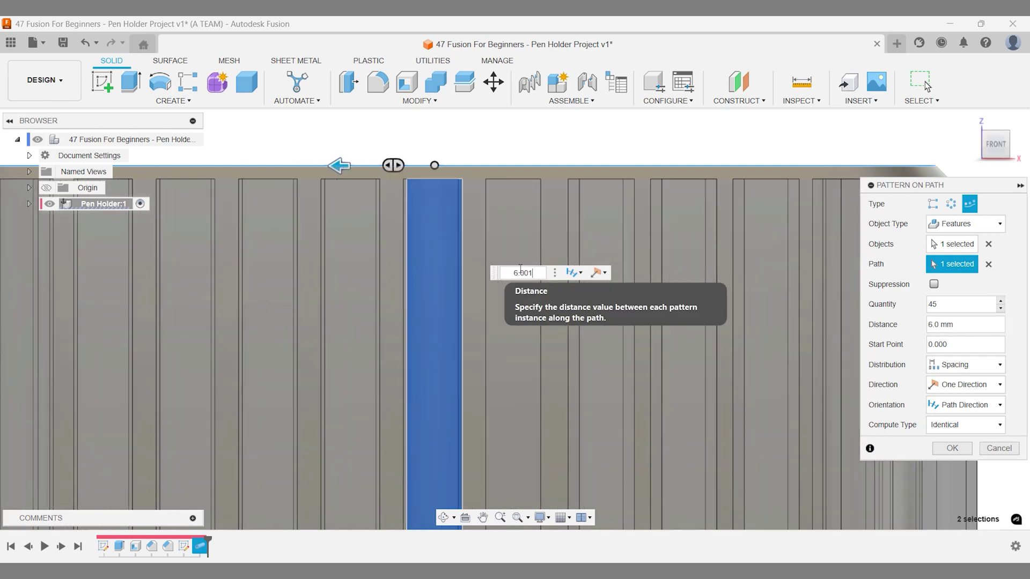
key("BackSpace")
key("BackSpace")
key("BackSpace")
type("010")
key("BackSpace")
type("2")
key("Return")
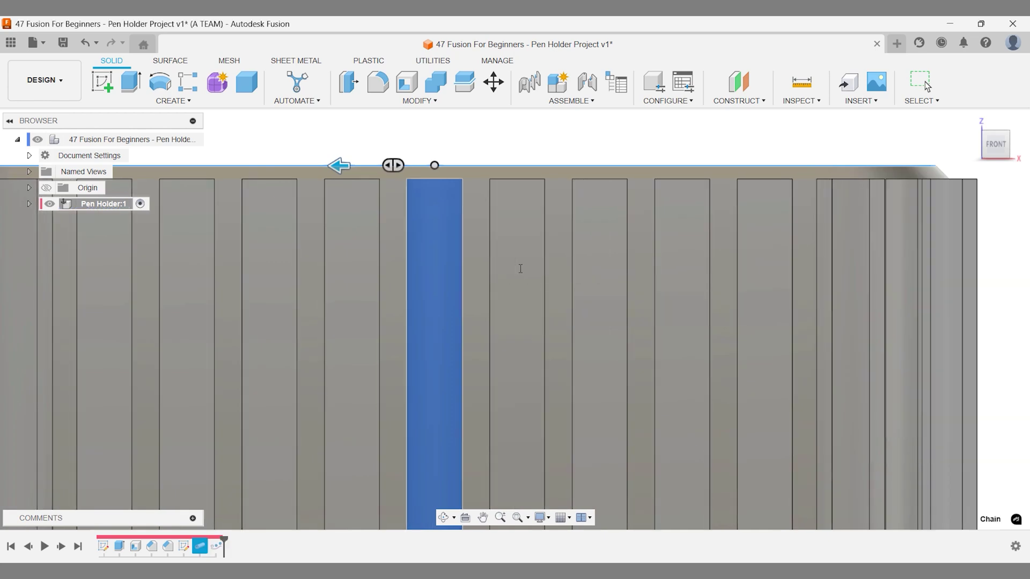
left_click(974, 124)
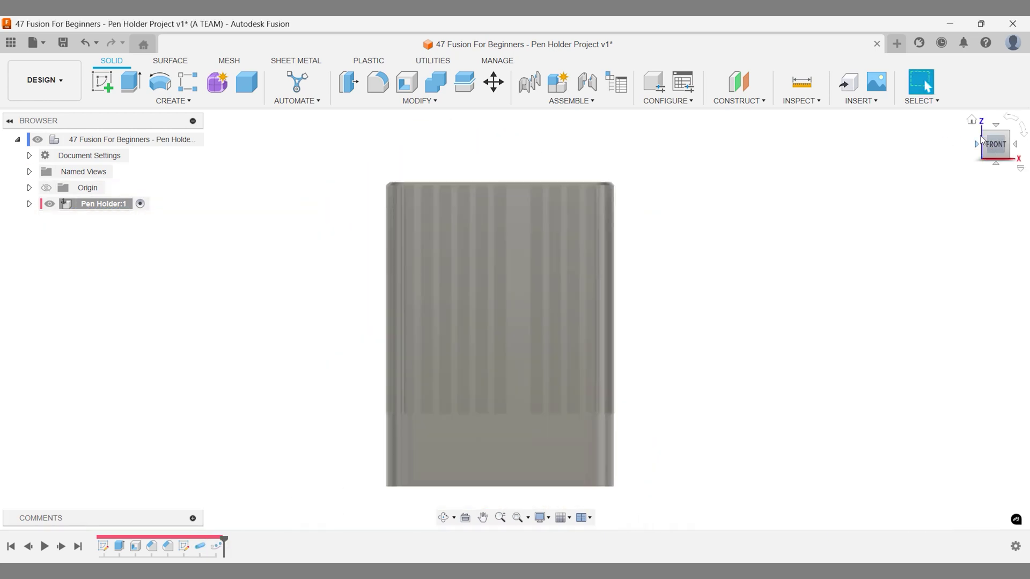
- Save the design and reopen PathPattern1 for editing from the timeline
left_click(972, 120)
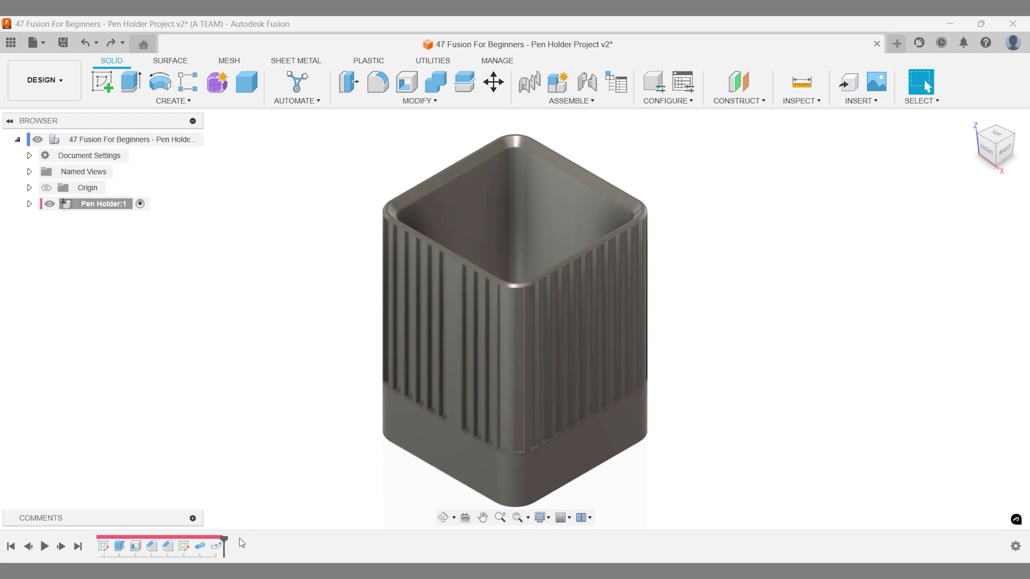
left_click(215, 548)
right_click(215, 551)
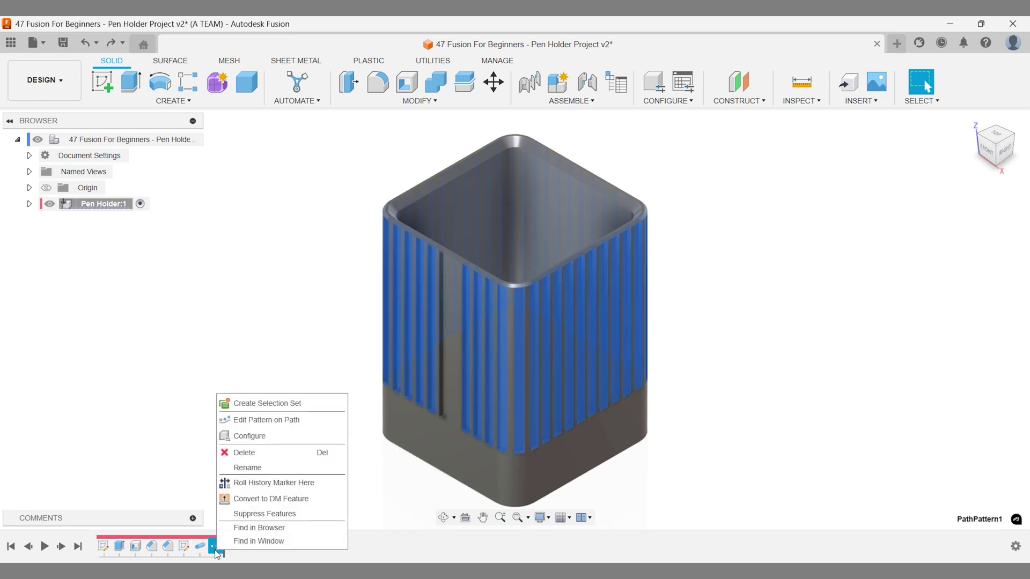
left_click(257, 428)
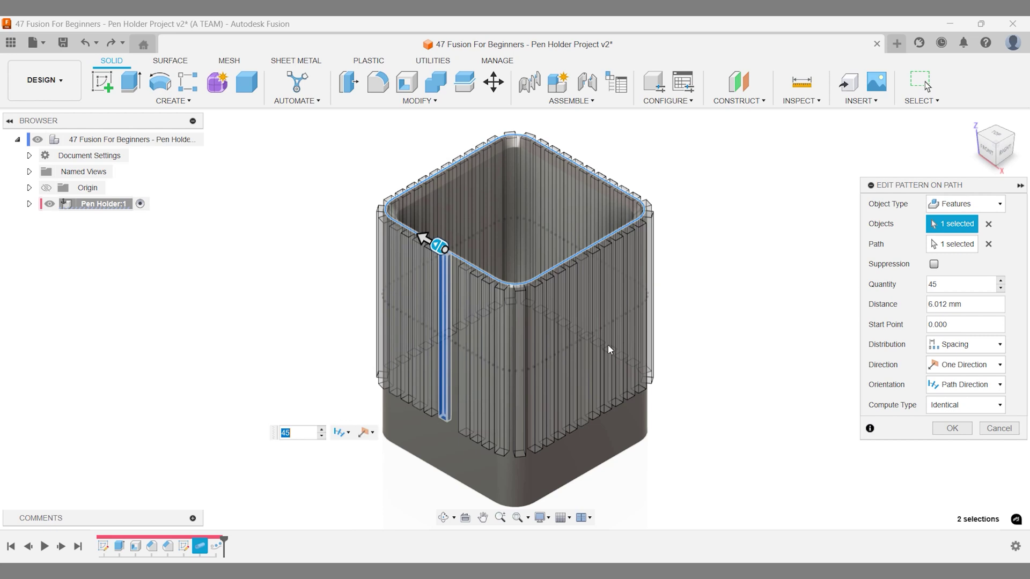
- Raise the groove quantity to 46, check the Front view, and accept the edit
left_click(1001, 282)
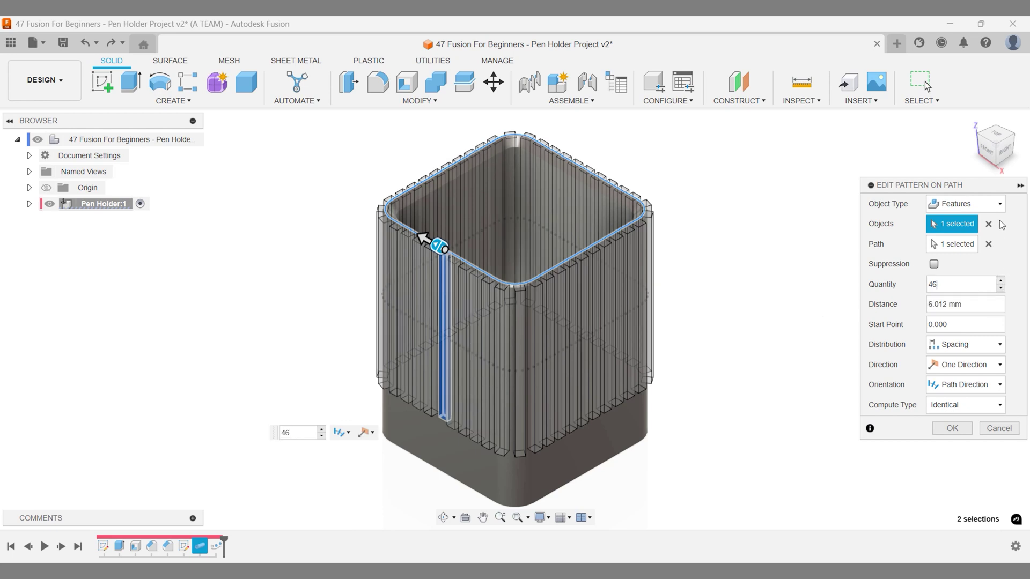
left_click(990, 155)
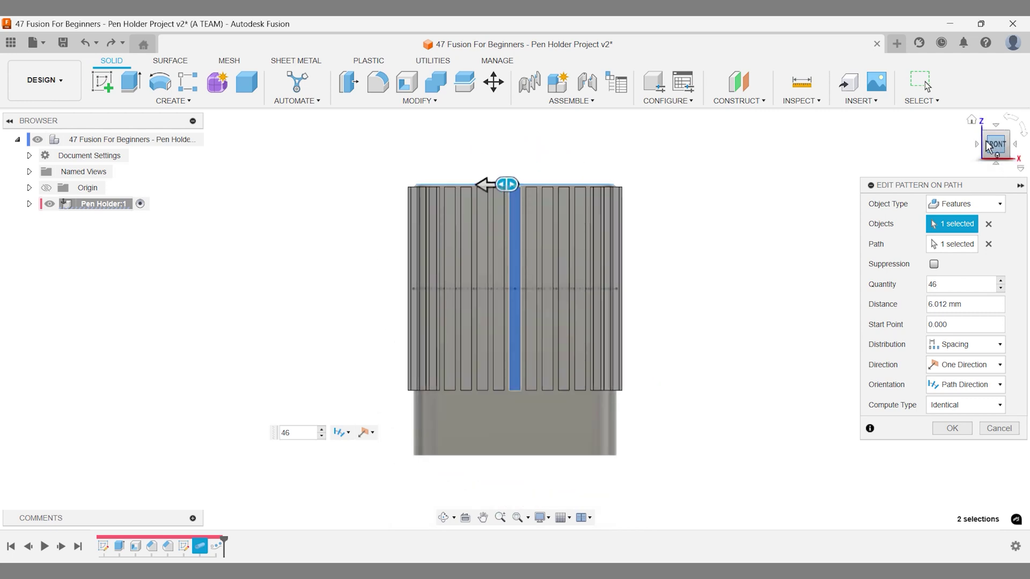
left_click(971, 121)
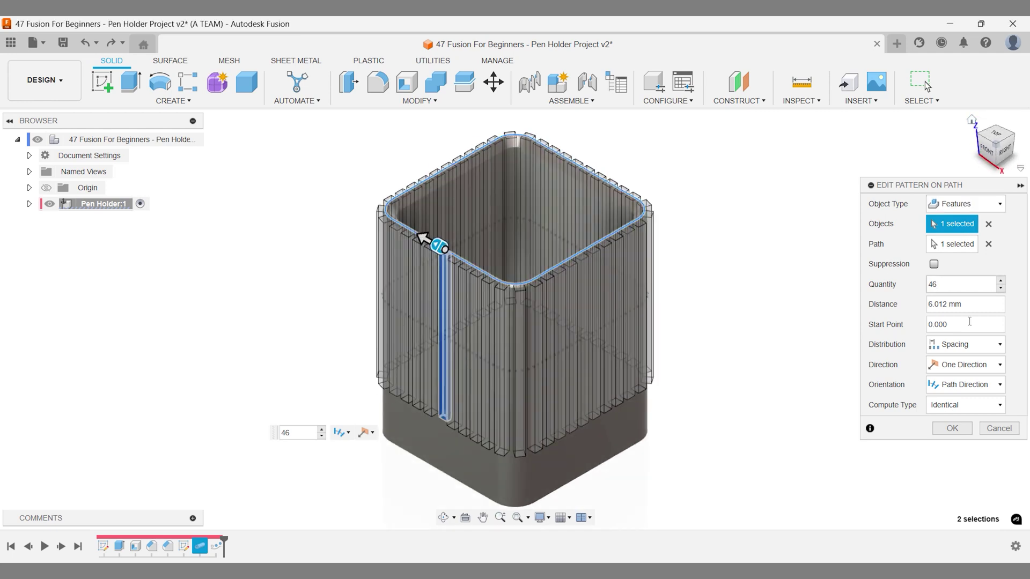
left_click(950, 428)
- Roll the timeline back before the groove pattern and rim chamfers
left_click(988, 148)
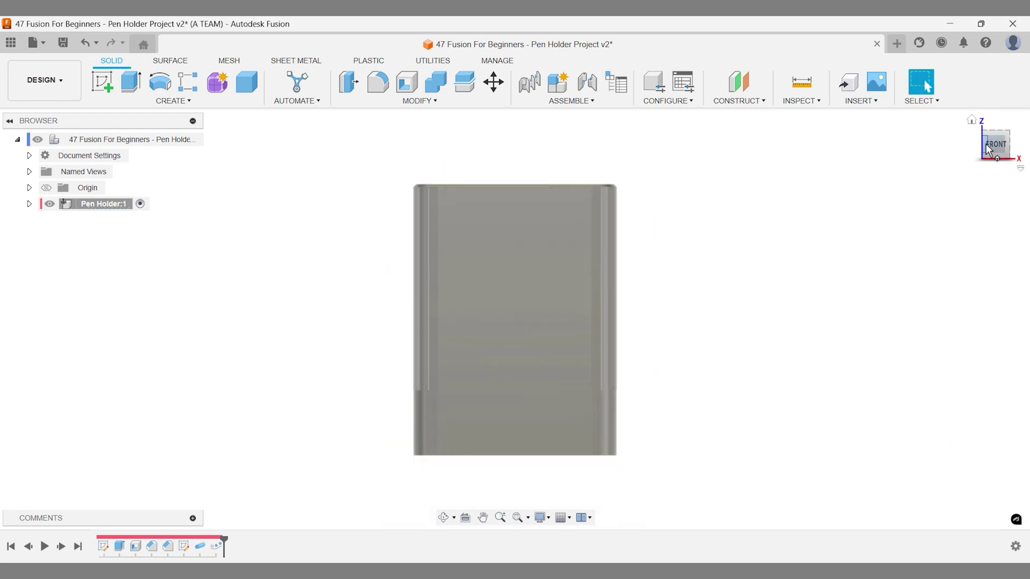
left_click(971, 120)
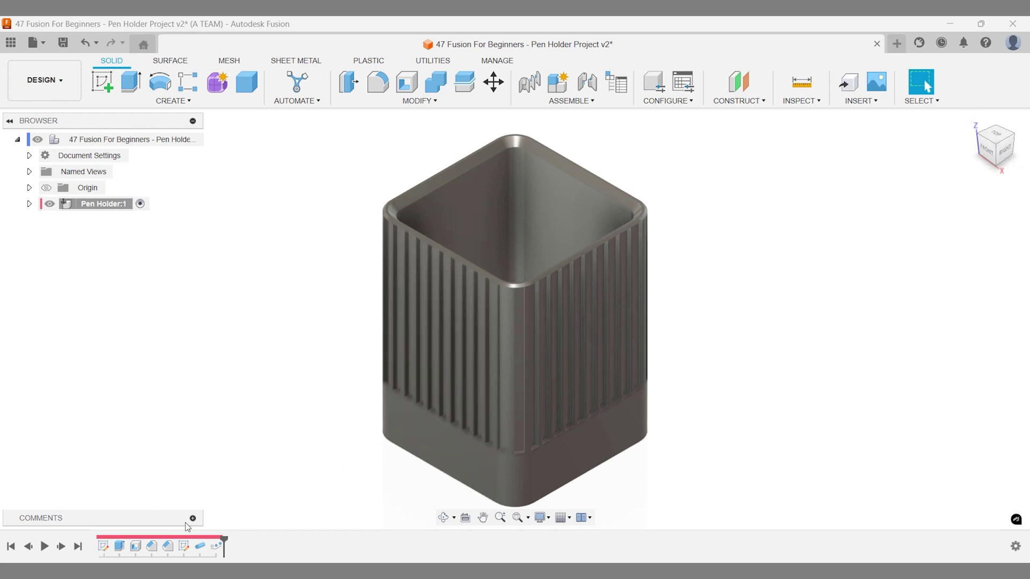
left_click(29, 547)
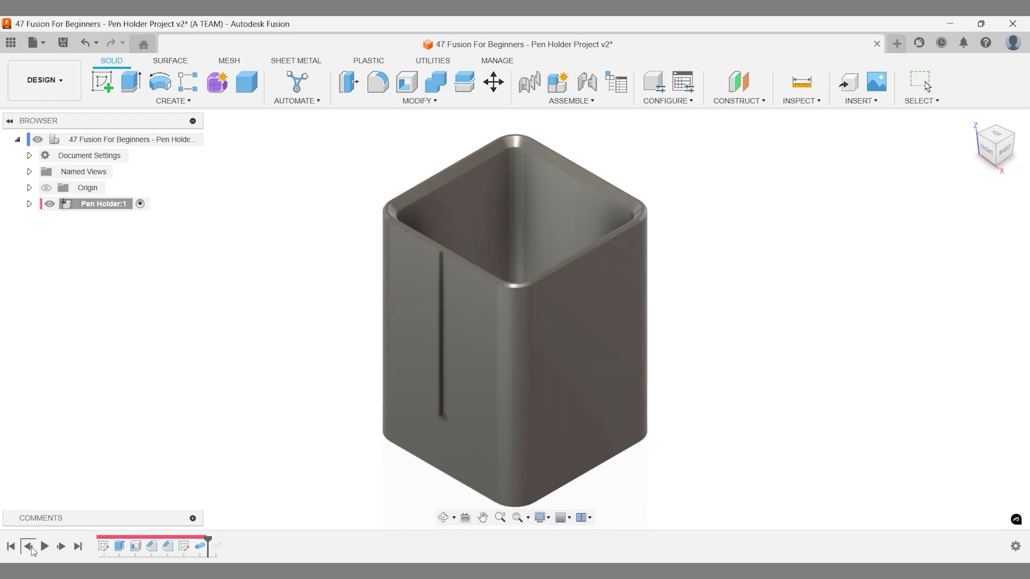
left_click(29, 546)
left_click(30, 547)
left_click(29, 547)
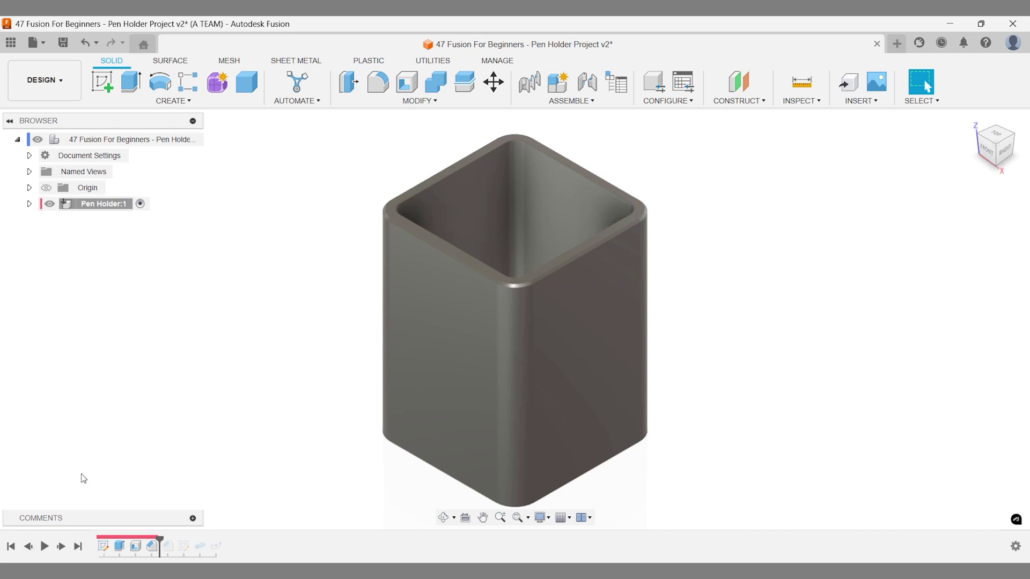
- Chamfer the bottom edge loop of the pen holder
type("scham")
key("Return")
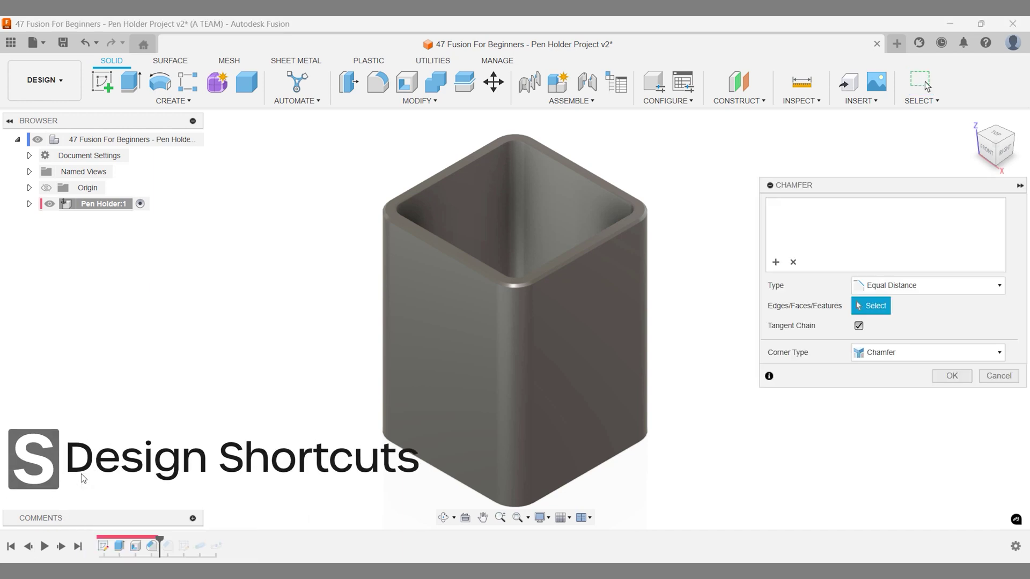
left_click(433, 471)
key("Escape")
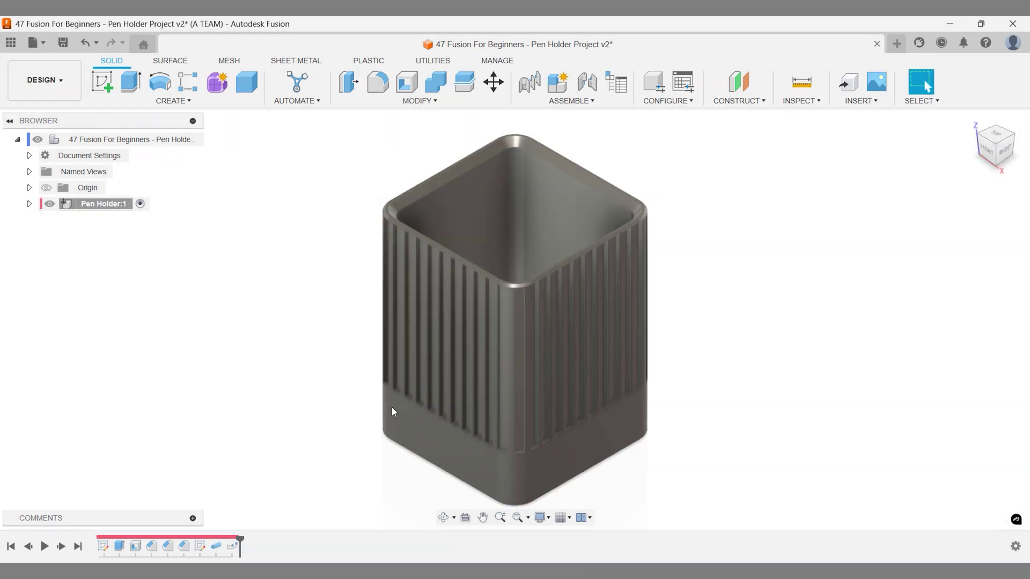
- Apply the Plastic - Matte (White) appearance from the library to the pen holder body
key("a")
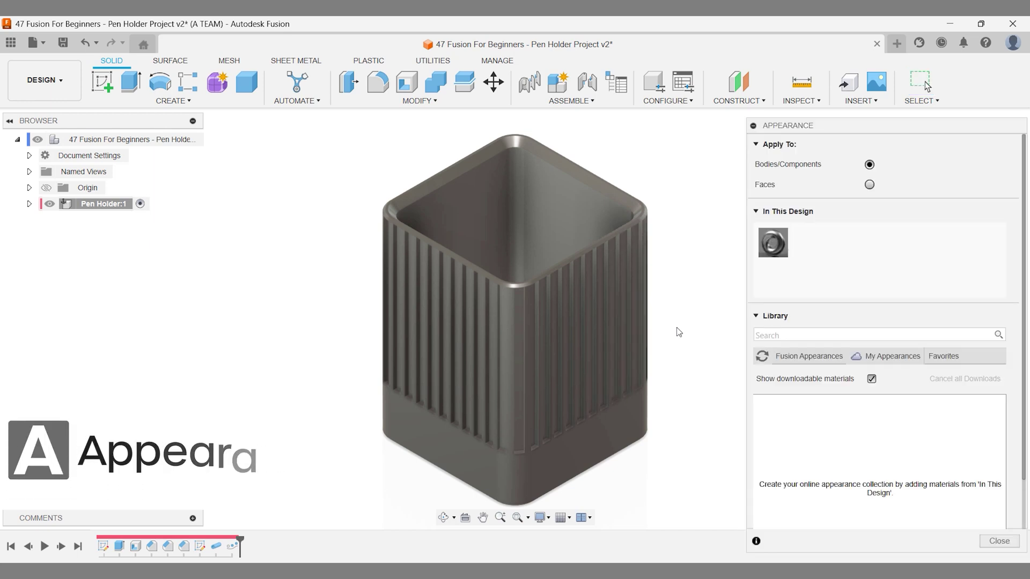
left_click(775, 335)
type("matte white")
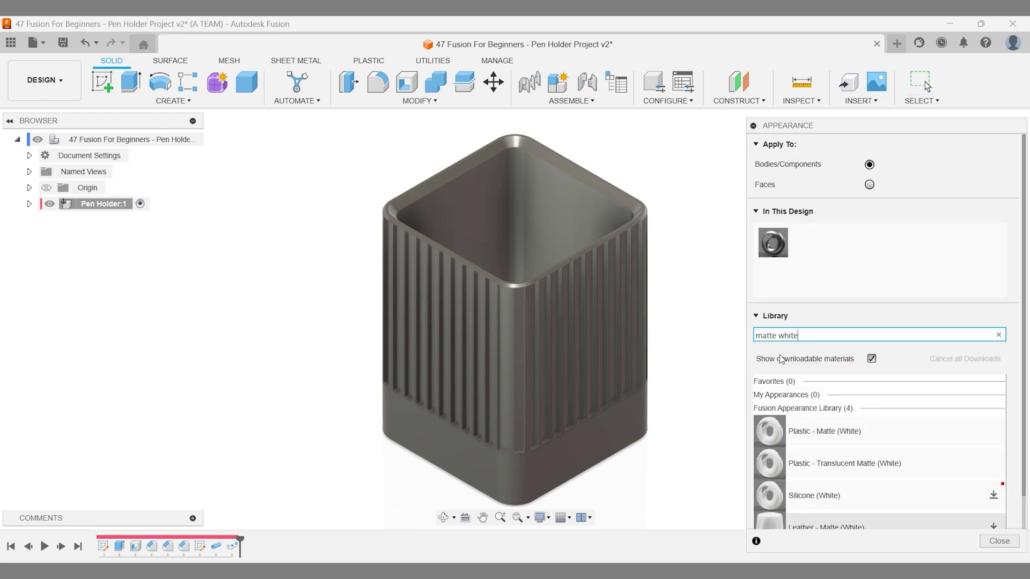
left_click_drag(794, 431, 622, 381)
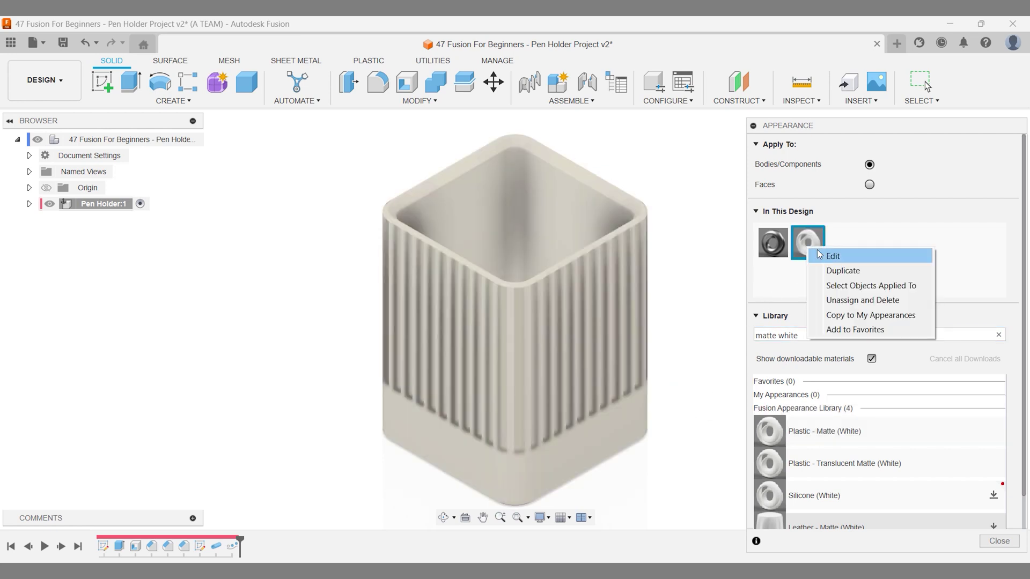
- Tint the matte white appearance to RGB 210, 210, 210 and close the appearance panel
double_click(818, 253)
double_click(611, 283)
type("210")
key("Tab")
type("21")
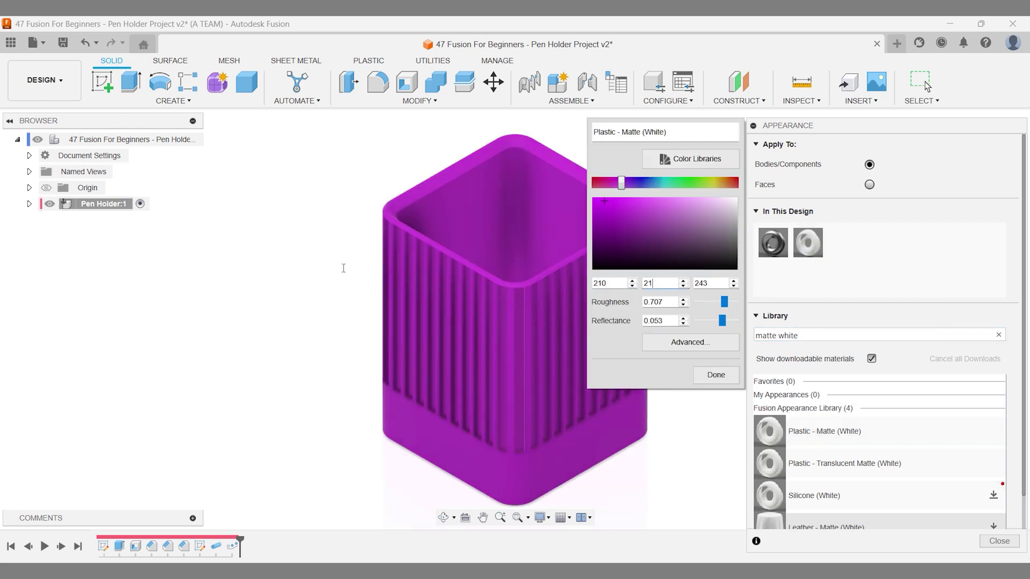
type("0")
key("Tab")
type("210")
key("Return")
left_click(717, 375)
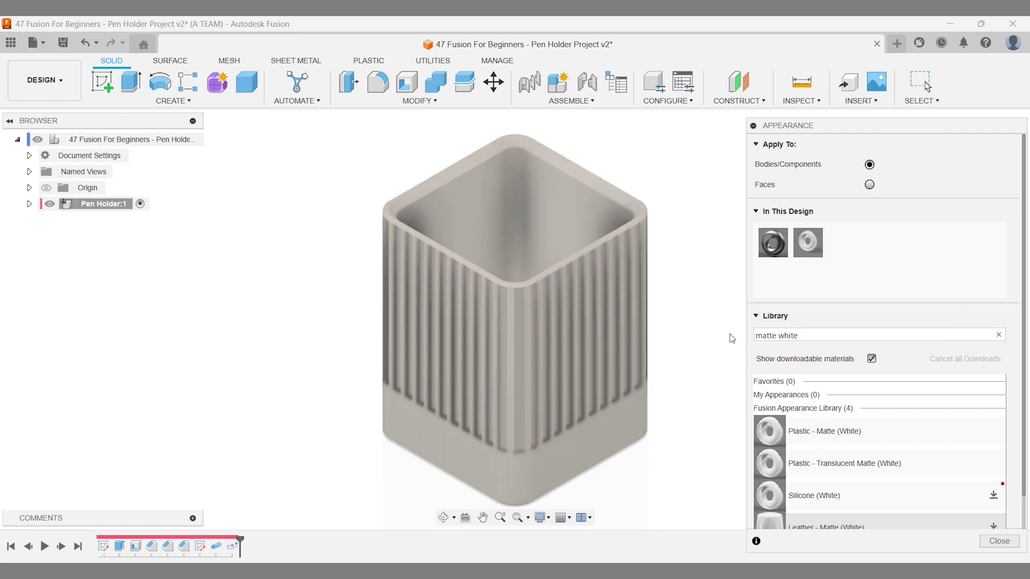
key("Escape")
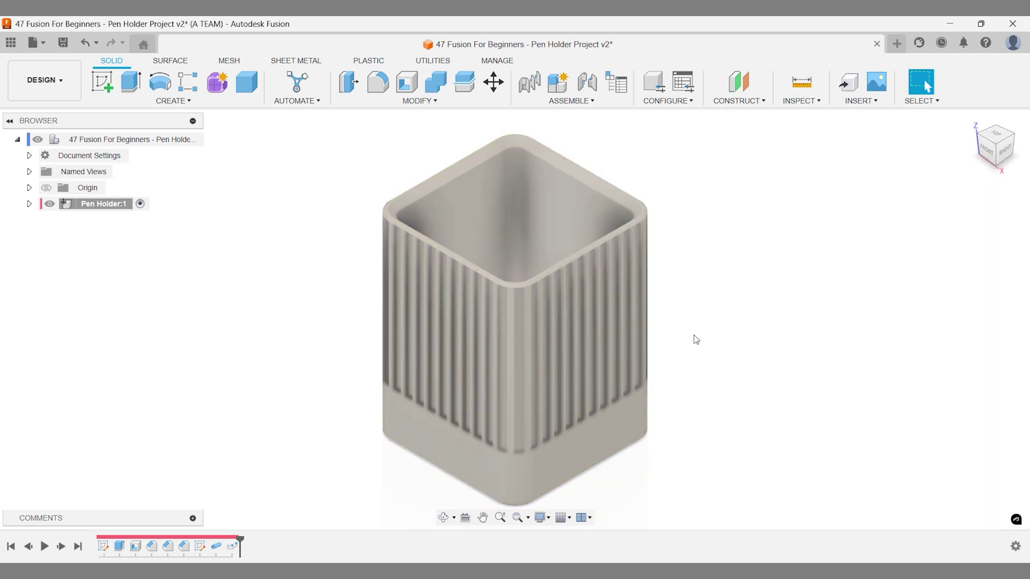